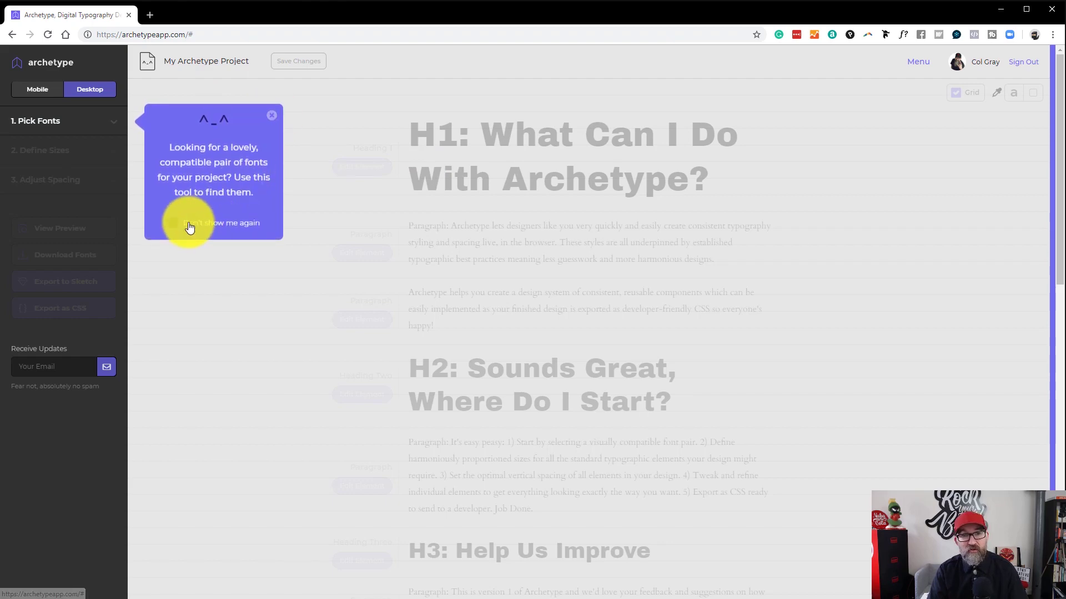
- Dismiss the Pick Fonts tip permanently with 'Don't show me again'
{"action": "left_click", "coordinate": [272, 118]}
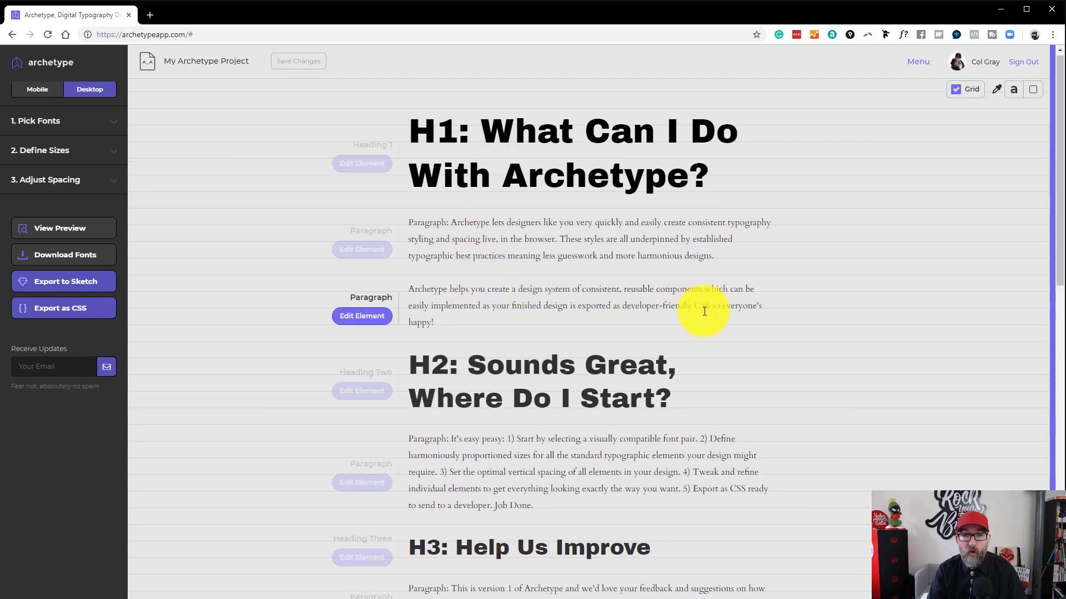
{"action": "scroll", "coordinate": [707, 311], "scroll_direction": "down", "scroll_amount": 15}
{"action": "scroll", "coordinate": [450, 442], "scroll_direction": "up", "scroll_amount": 15}
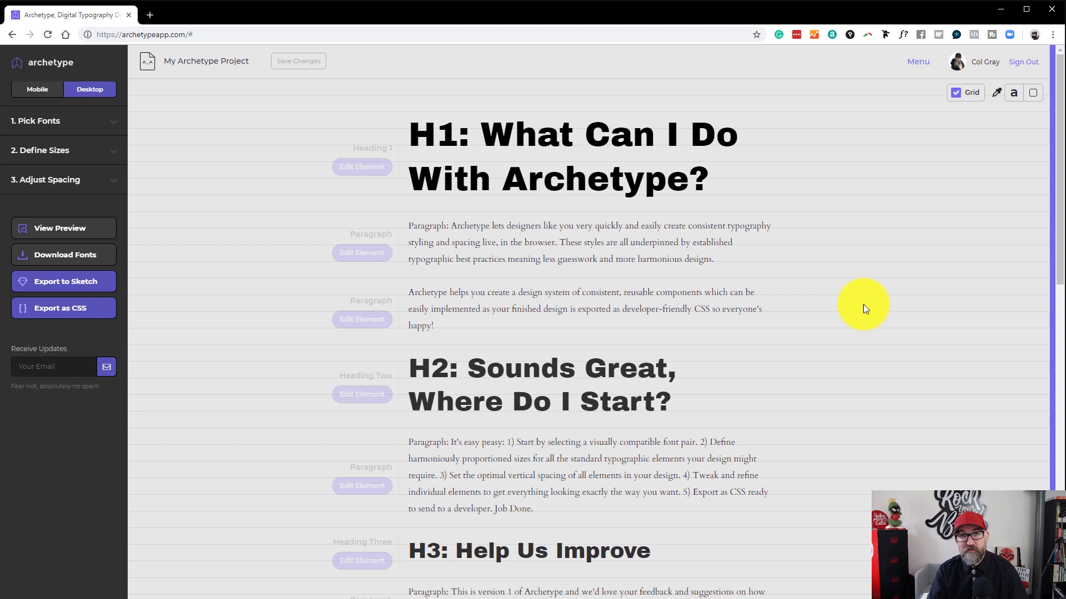
- Toggle the baseline grid off and back on, then set the page background to red
{"action": "left_click", "coordinate": [954, 93]}
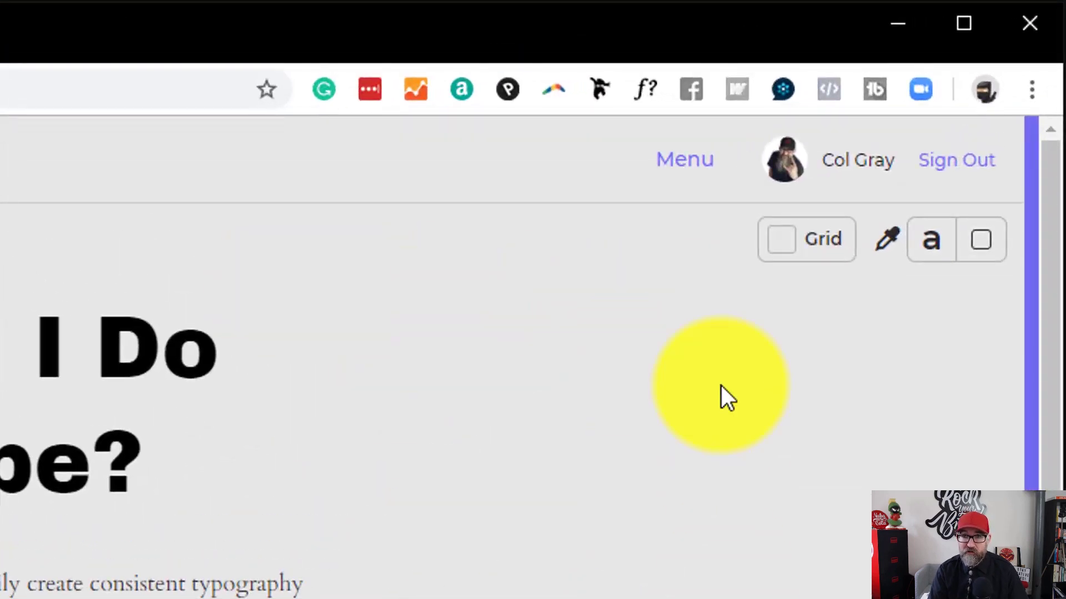
{"action": "left_click", "coordinate": [776, 256]}
{"action": "left_click", "coordinate": [980, 247]}
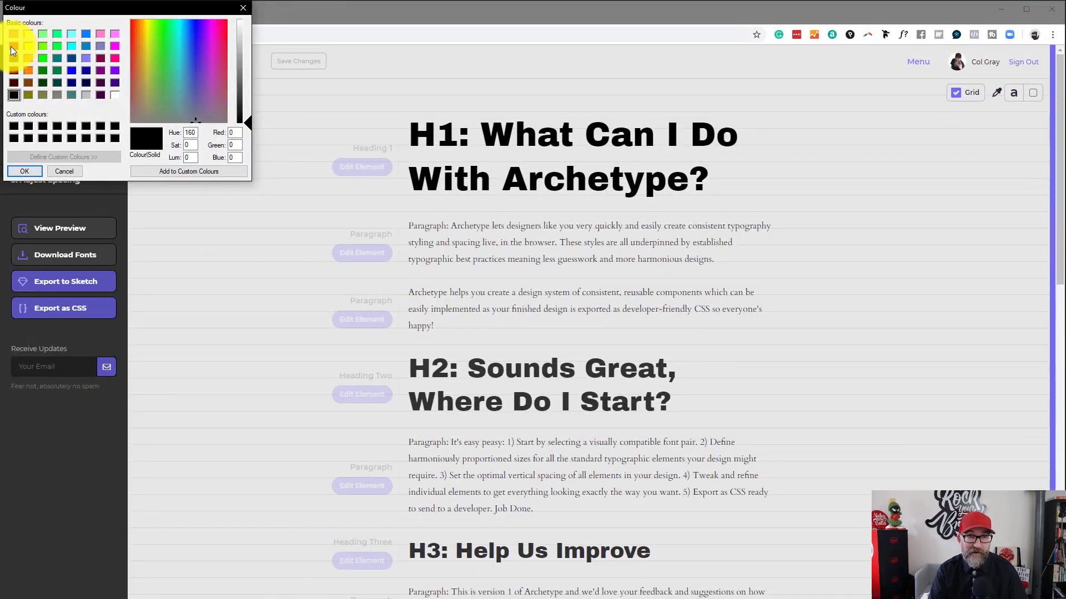
{"action": "left_click", "coordinate": [14, 48]}
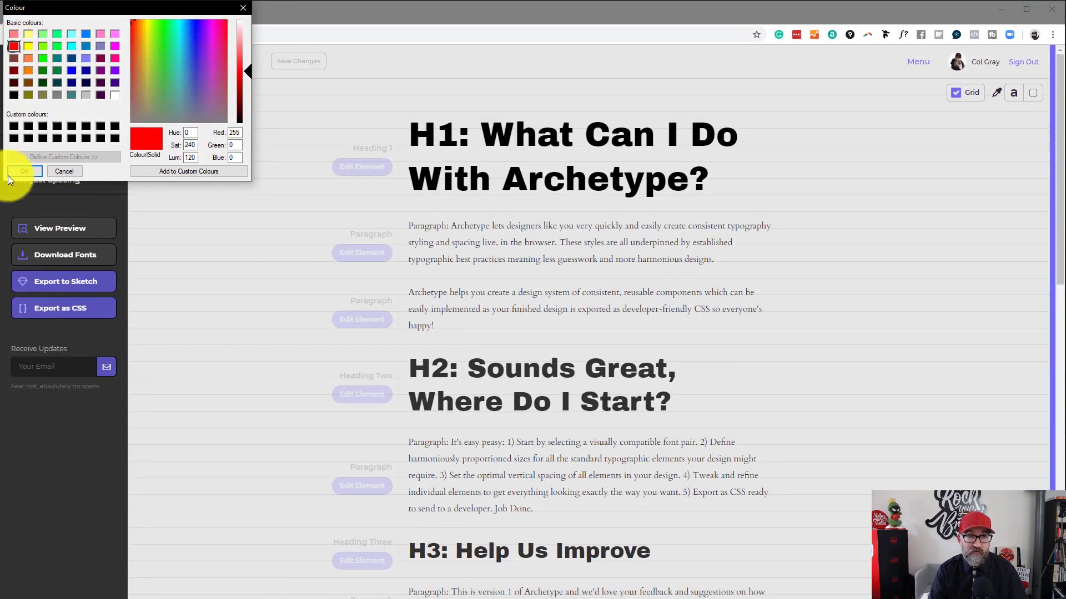
{"action": "left_click", "coordinate": [25, 171]}
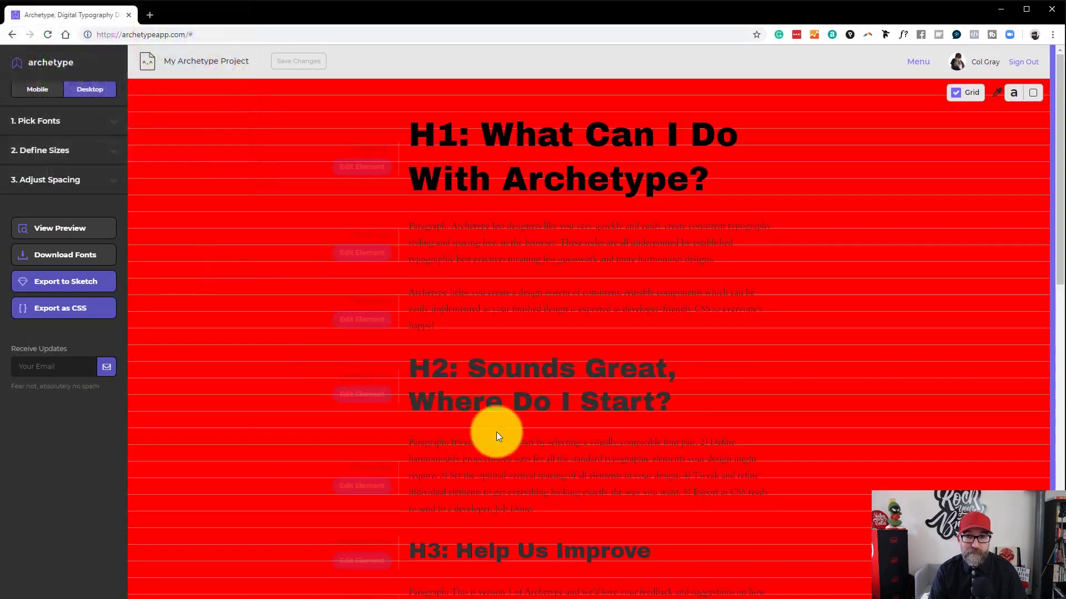
- Change the page background colour back to white
{"action": "left_click", "coordinate": [1031, 93]}
{"action": "left_click", "coordinate": [115, 95]}
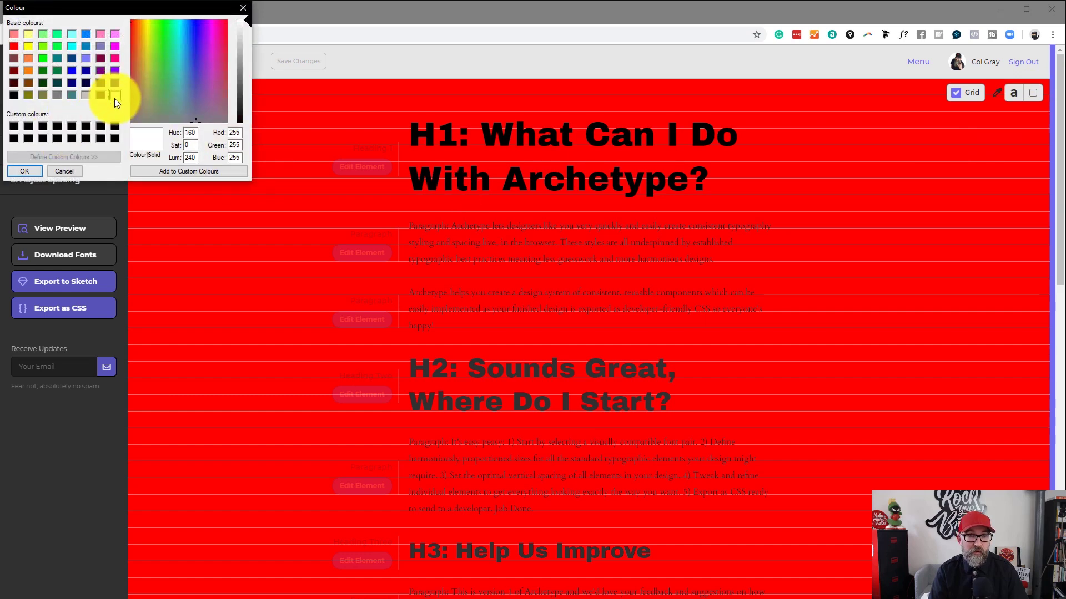
{"action": "left_click", "coordinate": [26, 172]}
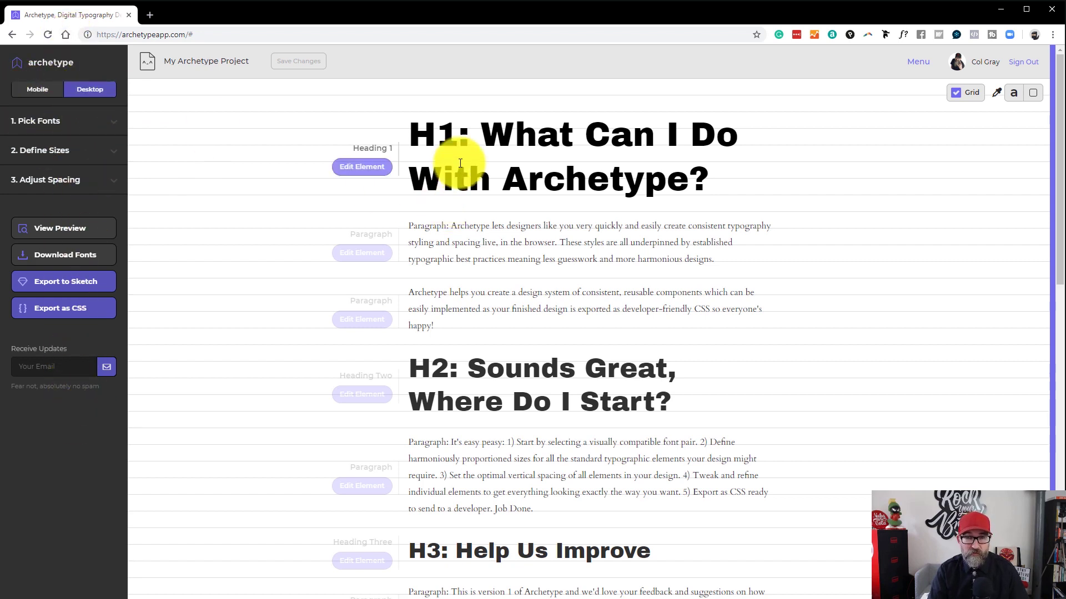
{"action": "left_click", "coordinate": [40, 89]}
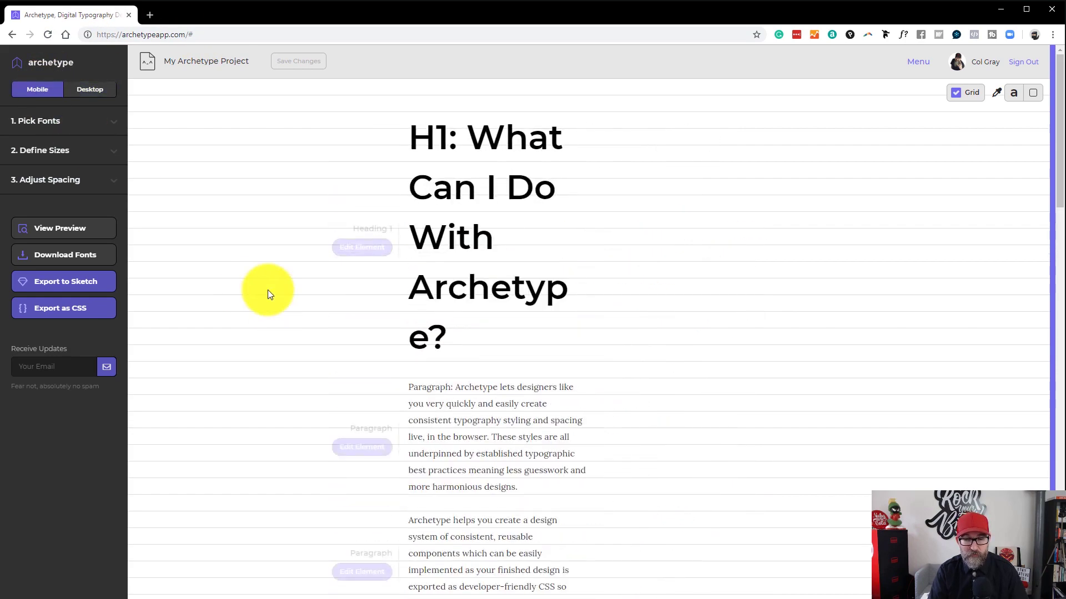
{"action": "left_click", "coordinate": [87, 89]}
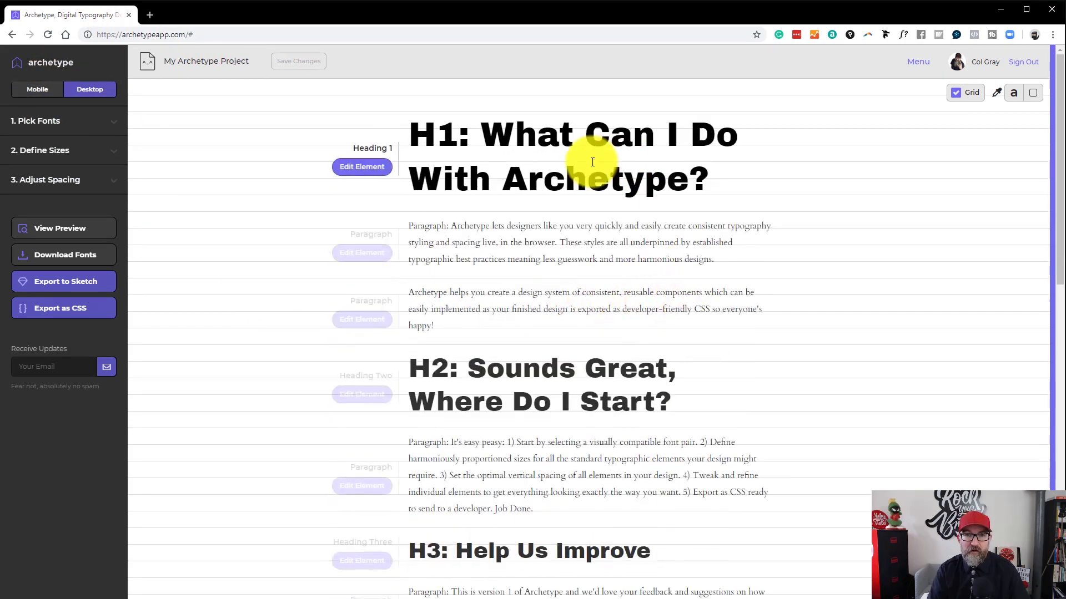
{"action": "left_click", "coordinate": [39, 93]}
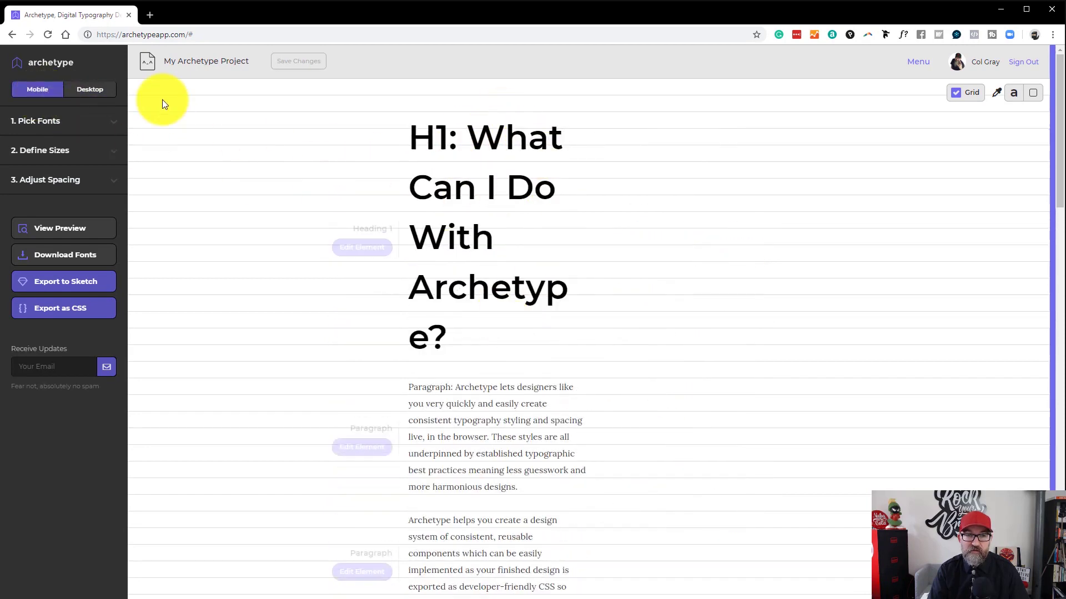
{"action": "left_click", "coordinate": [85, 91]}
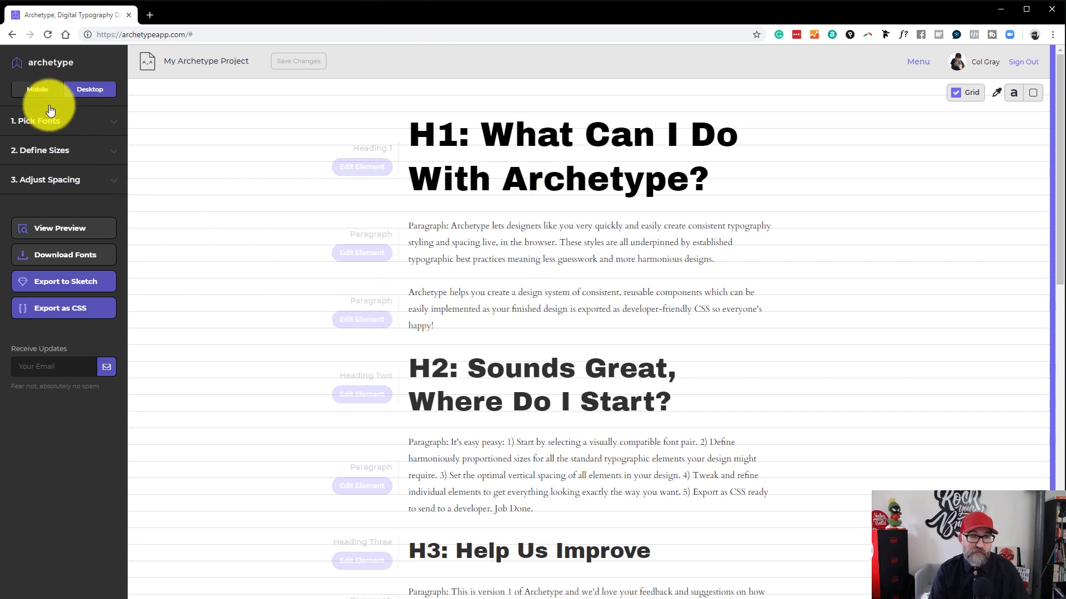
- Open Pick Fonts, dismiss the tip, and browse the Headings font list
{"action": "left_click", "coordinate": [88, 123]}
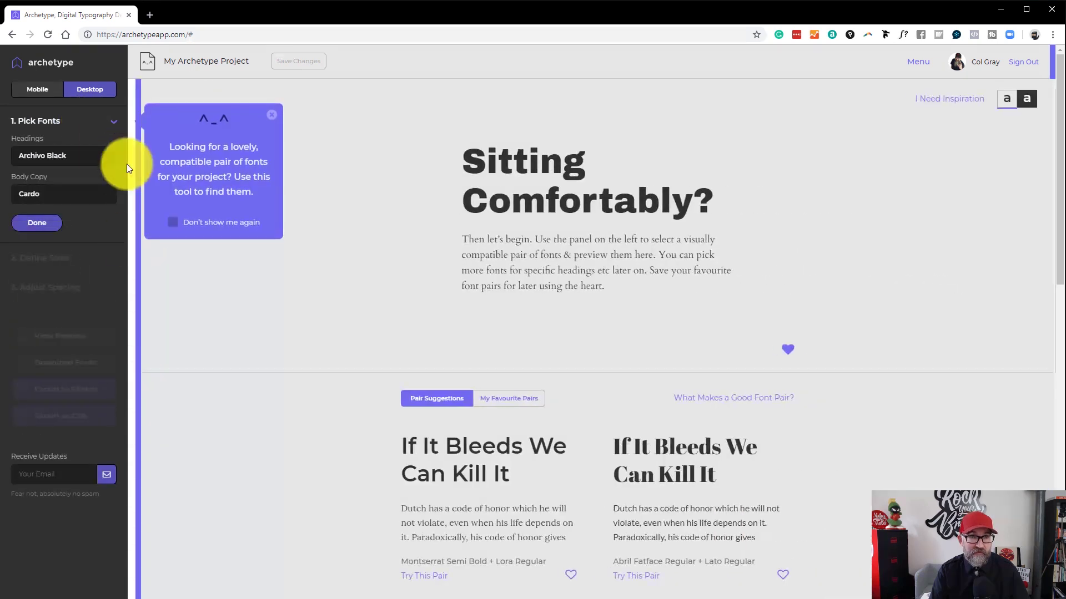
{"action": "left_click", "coordinate": [274, 117]}
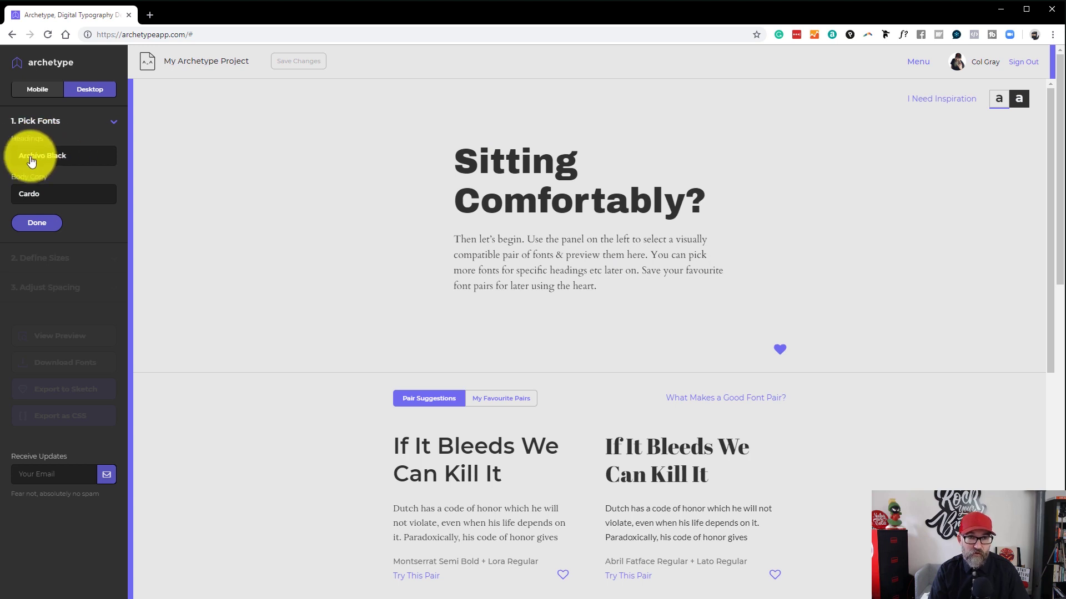
{"action": "left_click", "coordinate": [72, 158]}
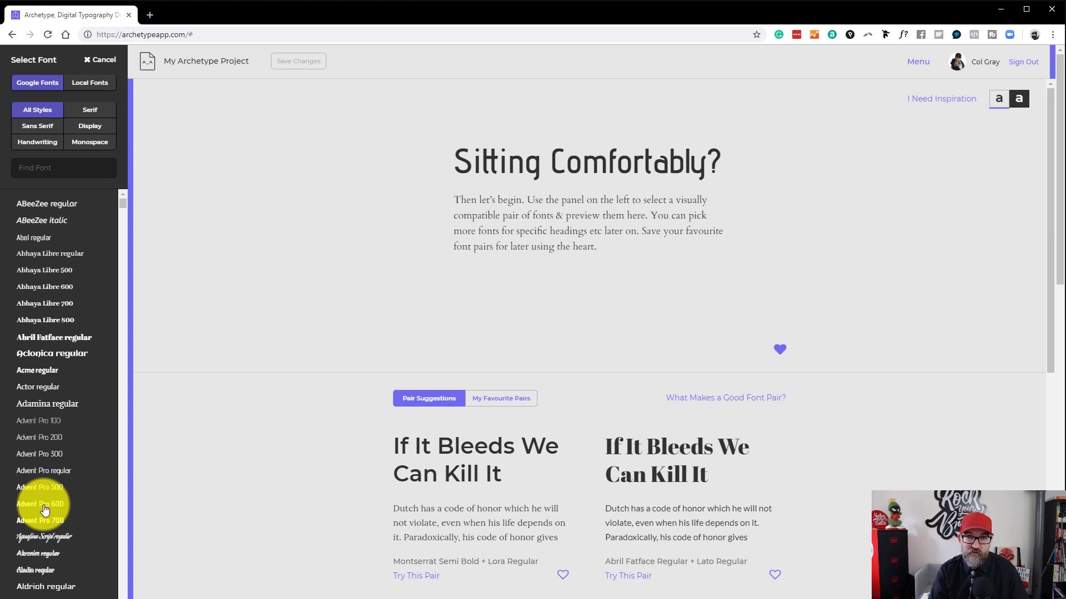
{"action": "scroll", "coordinate": [49, 472], "scroll_direction": "down", "scroll_amount": 3}
{"action": "scroll", "coordinate": [48, 483], "scroll_direction": "down", "scroll_amount": 3}
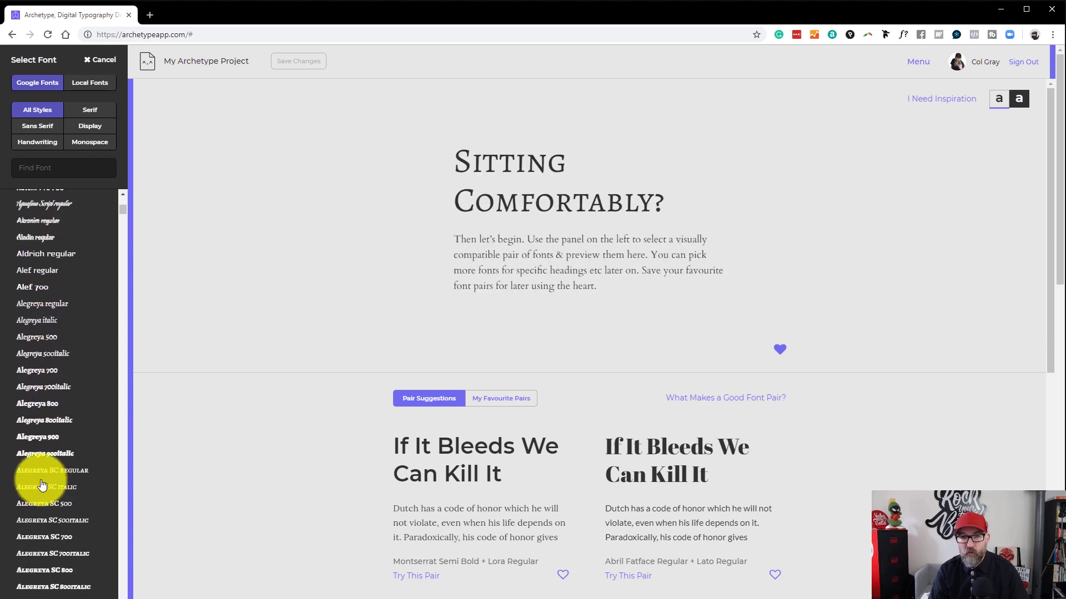
{"action": "scroll", "coordinate": [44, 484], "scroll_direction": "down", "scroll_amount": 4}
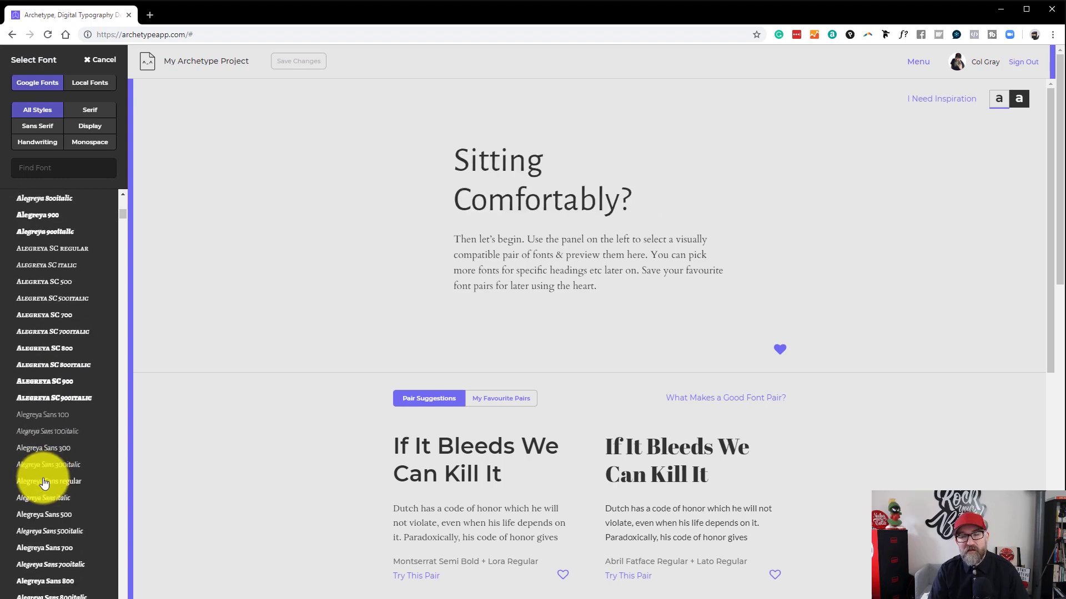
{"action": "scroll", "coordinate": [45, 483], "scroll_direction": "down", "scroll_amount": 3}
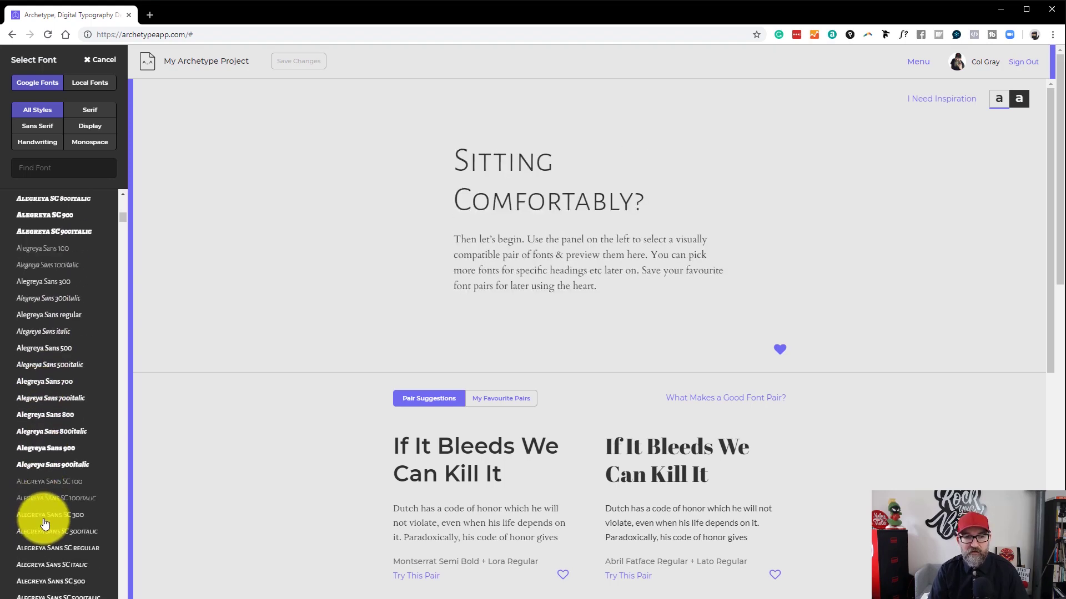
{"action": "scroll", "coordinate": [41, 483], "scroll_direction": "up", "scroll_amount": 11}
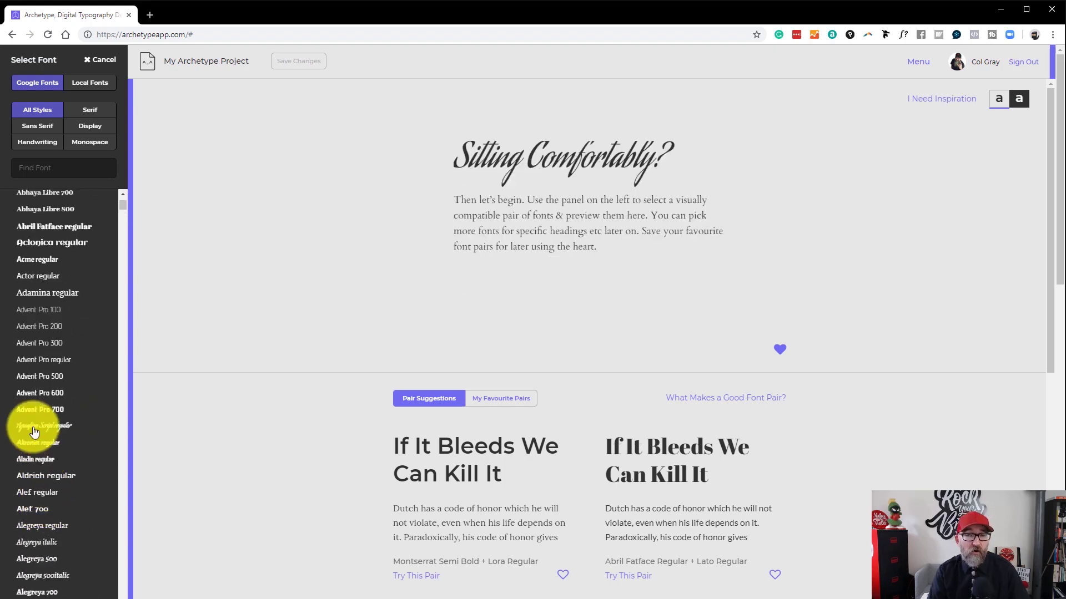
{"action": "scroll", "coordinate": [34, 432], "scroll_direction": "up", "scroll_amount": 2}
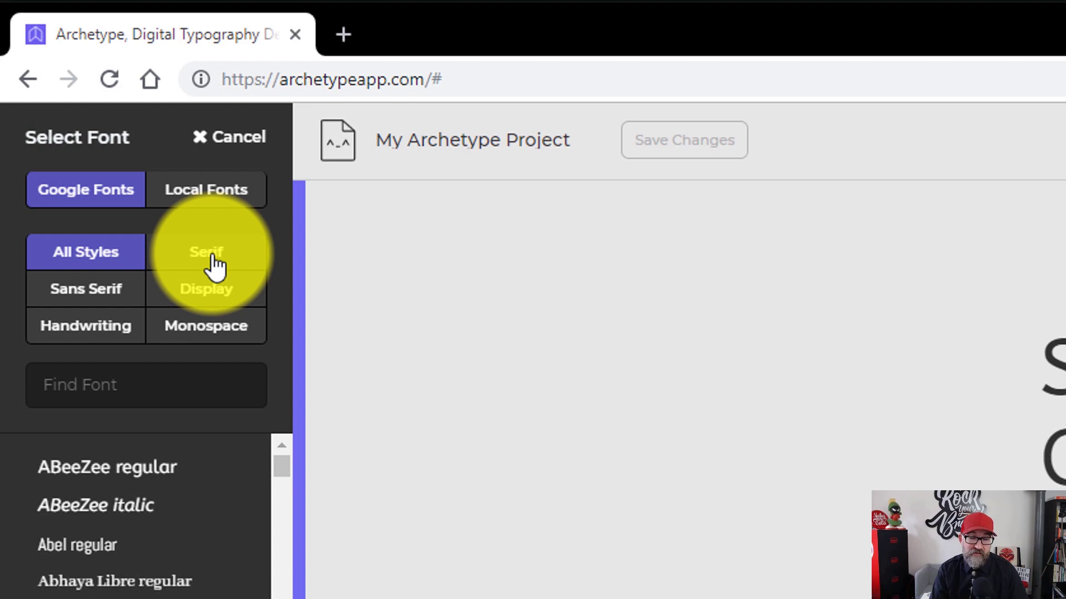
- Cycle through the font category filters to Monospace and set headings to Fira Mono
{"action": "left_click", "coordinate": [214, 261]}
{"action": "left_click", "coordinate": [94, 300]}
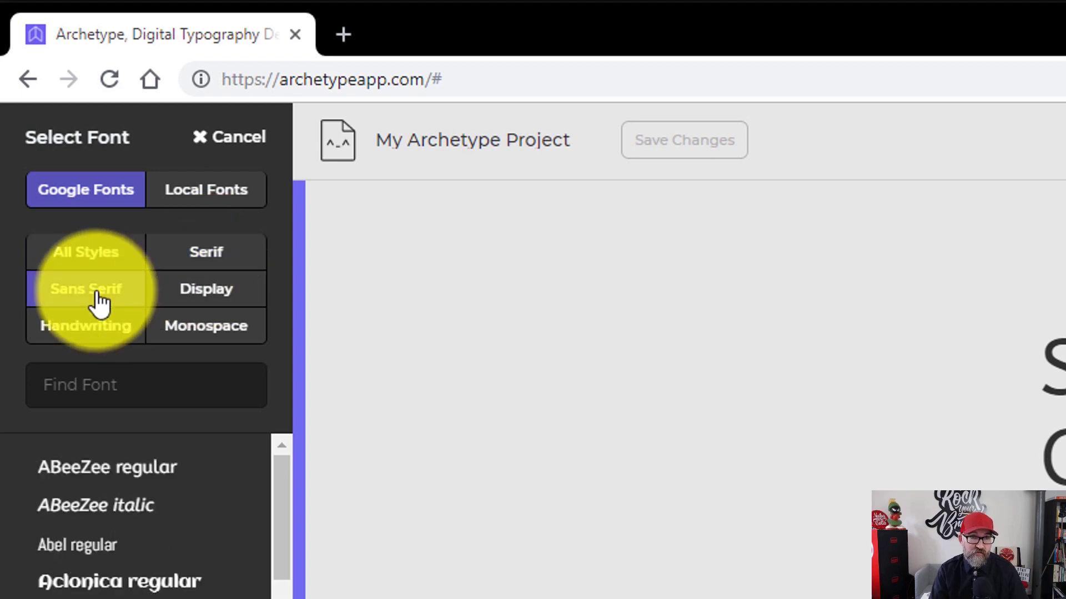
{"action": "left_click", "coordinate": [221, 303]}
{"action": "left_click", "coordinate": [89, 331]}
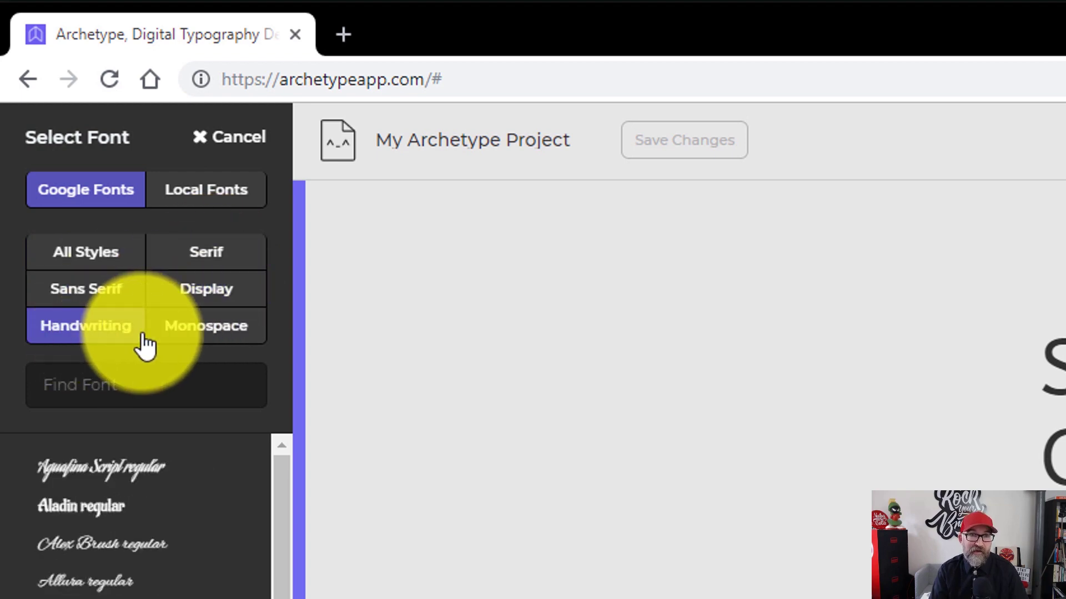
{"action": "left_click", "coordinate": [218, 327]}
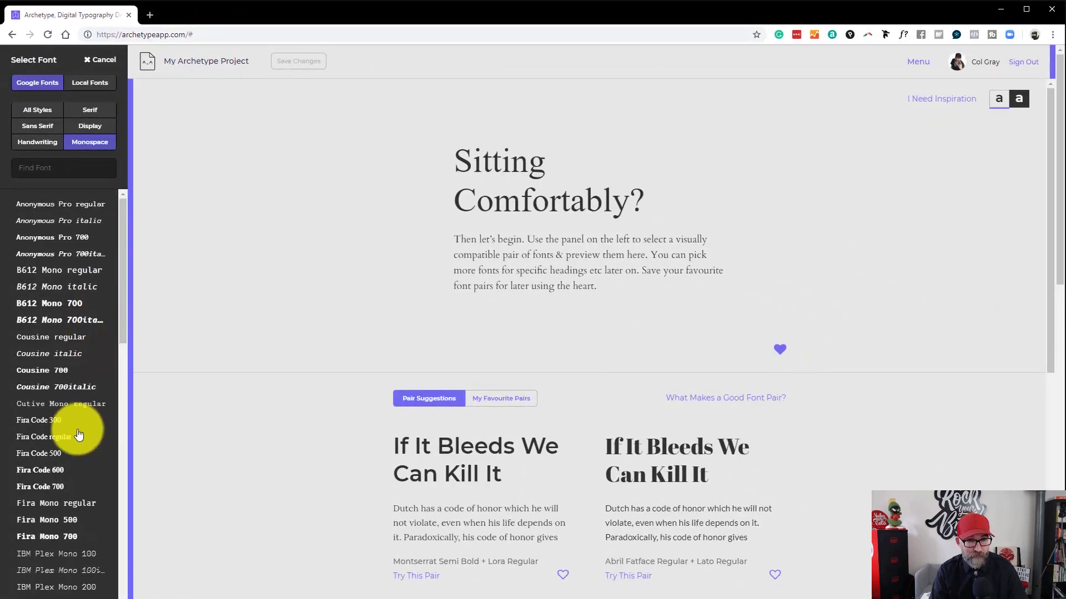
{"action": "left_click", "coordinate": [61, 542]}
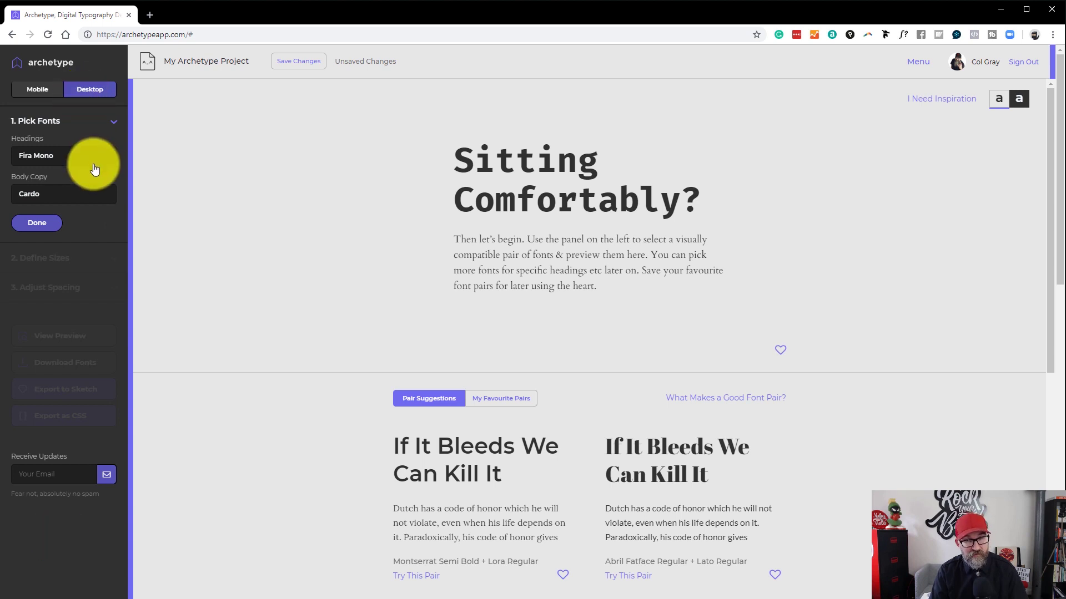
- Set the body copy font to Amiri from the Serif list and finish picking fonts
{"action": "left_click", "coordinate": [71, 199]}
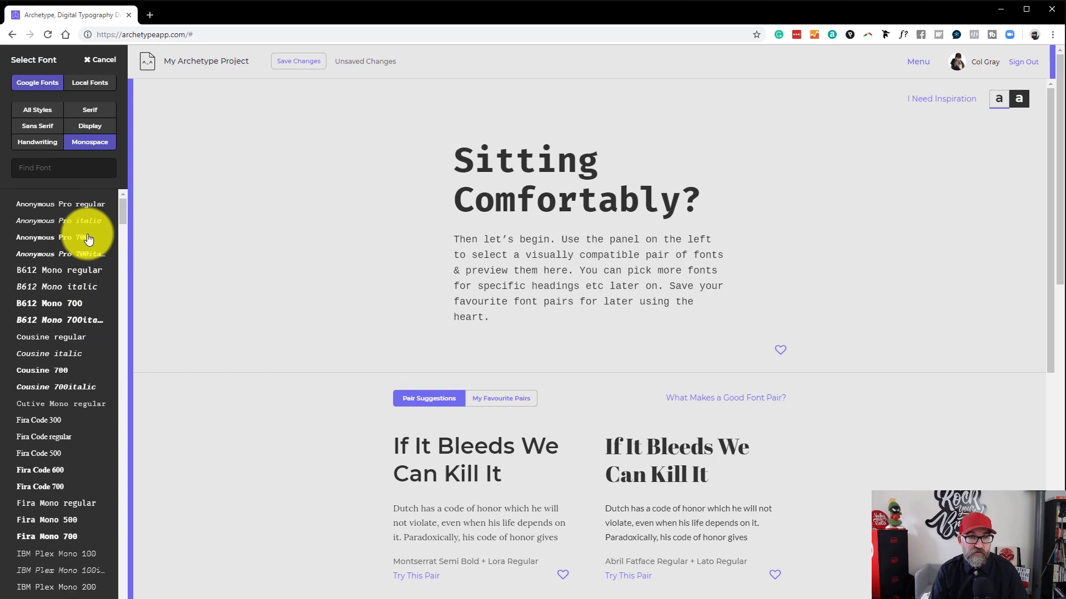
{"action": "left_click", "coordinate": [97, 114]}
{"action": "scroll", "coordinate": [93, 440], "scroll_direction": "down", "scroll_amount": 2}
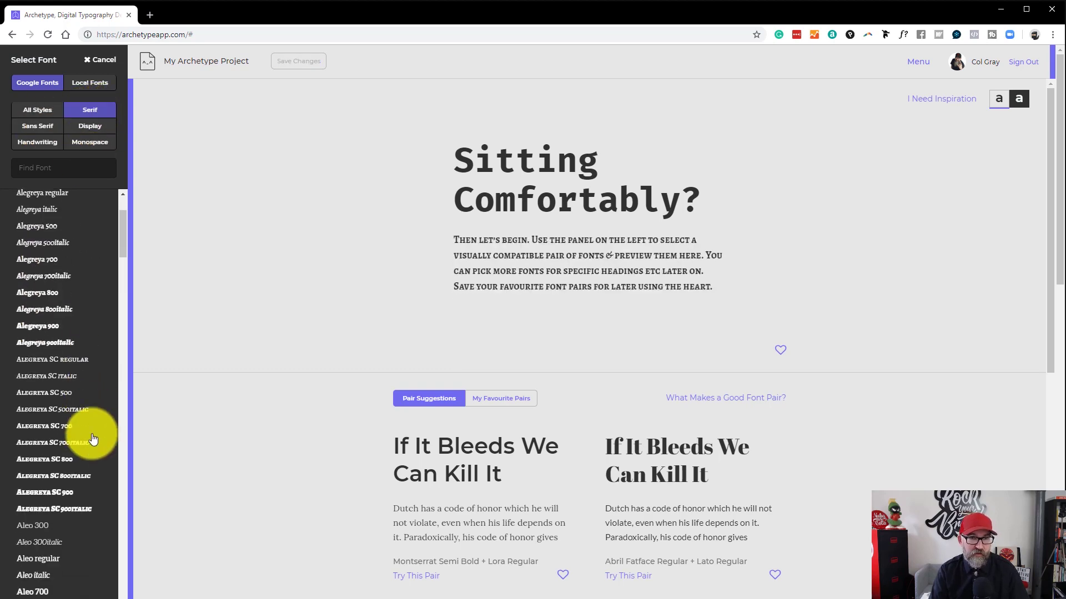
{"action": "scroll", "coordinate": [88, 439], "scroll_direction": "down", "scroll_amount": 6}
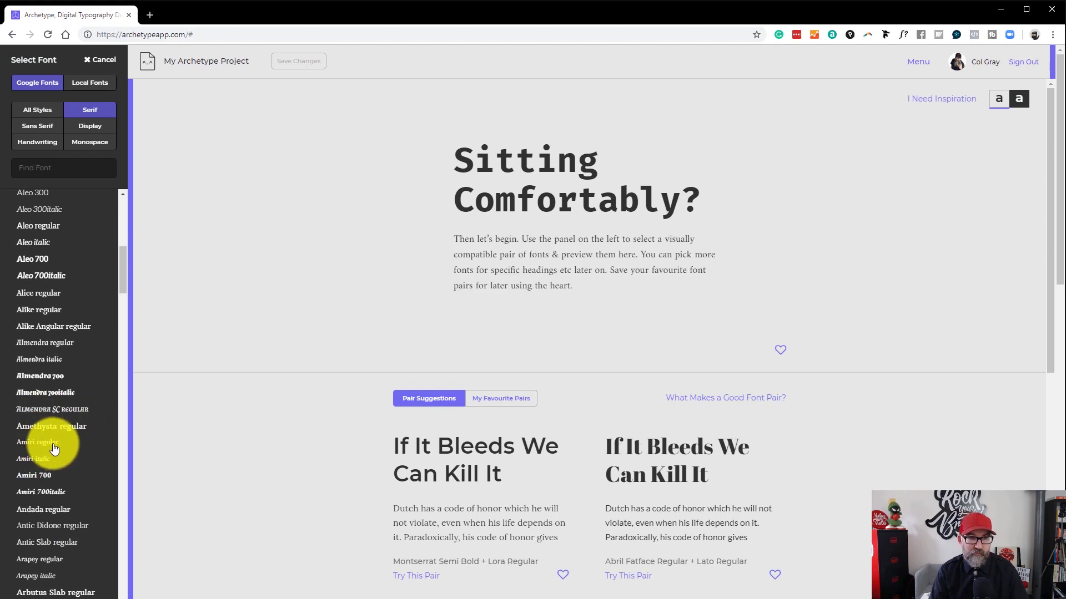
{"action": "left_click", "coordinate": [53, 448]}
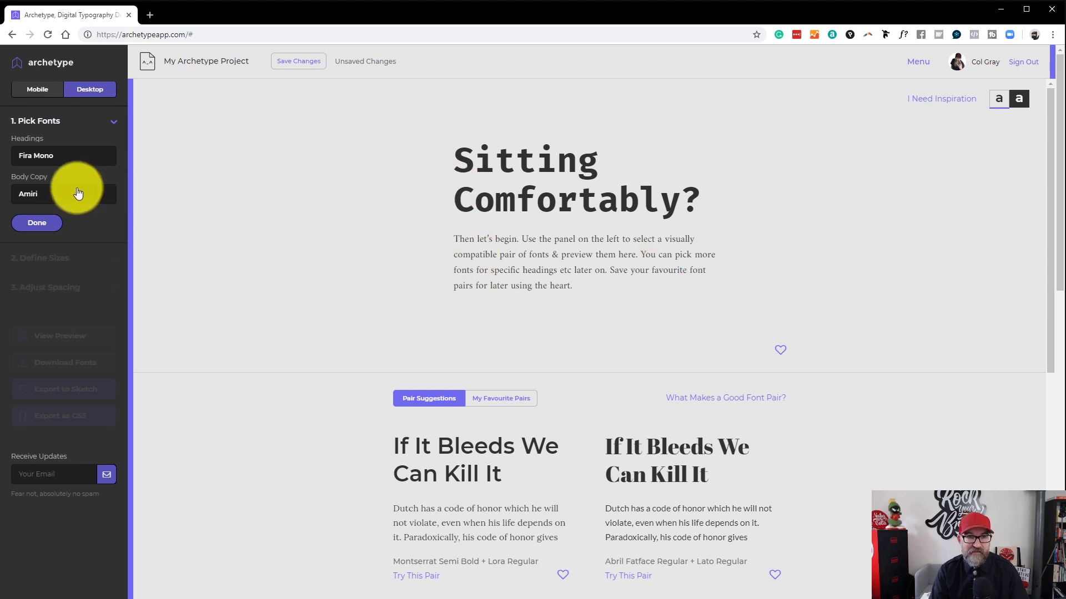
{"action": "left_click", "coordinate": [44, 223]}
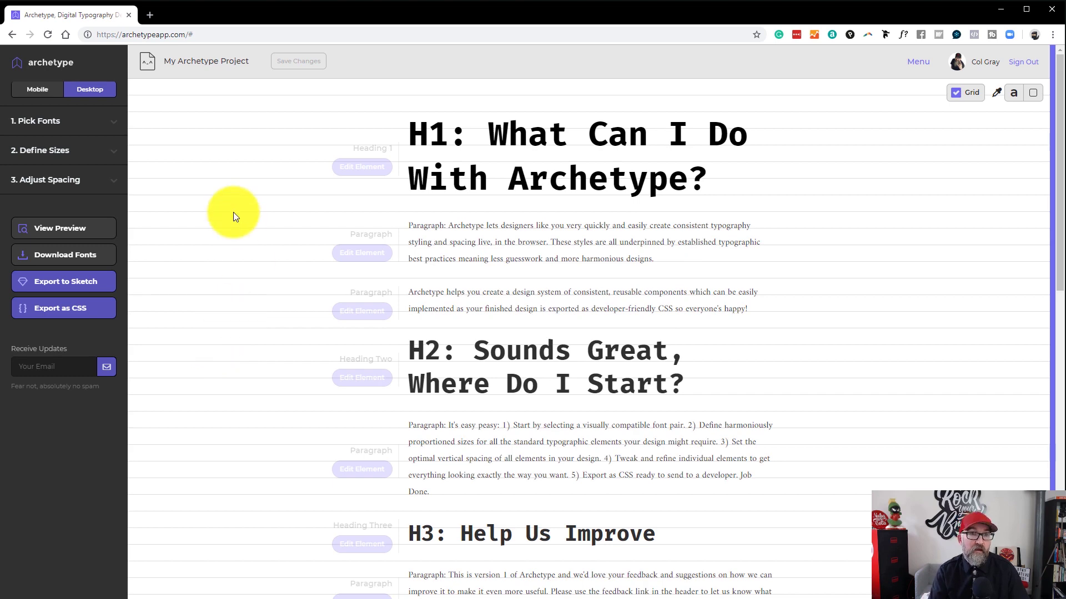
- Reopen the font-pairing options and dismiss the font-pairing tip
{"action": "left_click", "coordinate": [87, 134]}
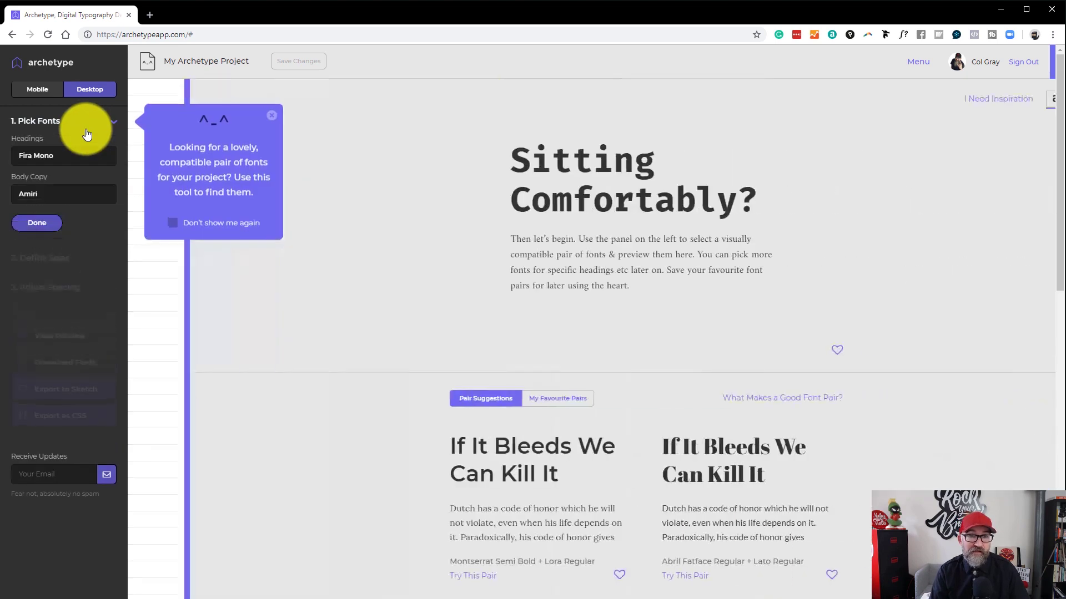
{"action": "scroll", "coordinate": [528, 436], "scroll_direction": "down", "scroll_amount": 4}
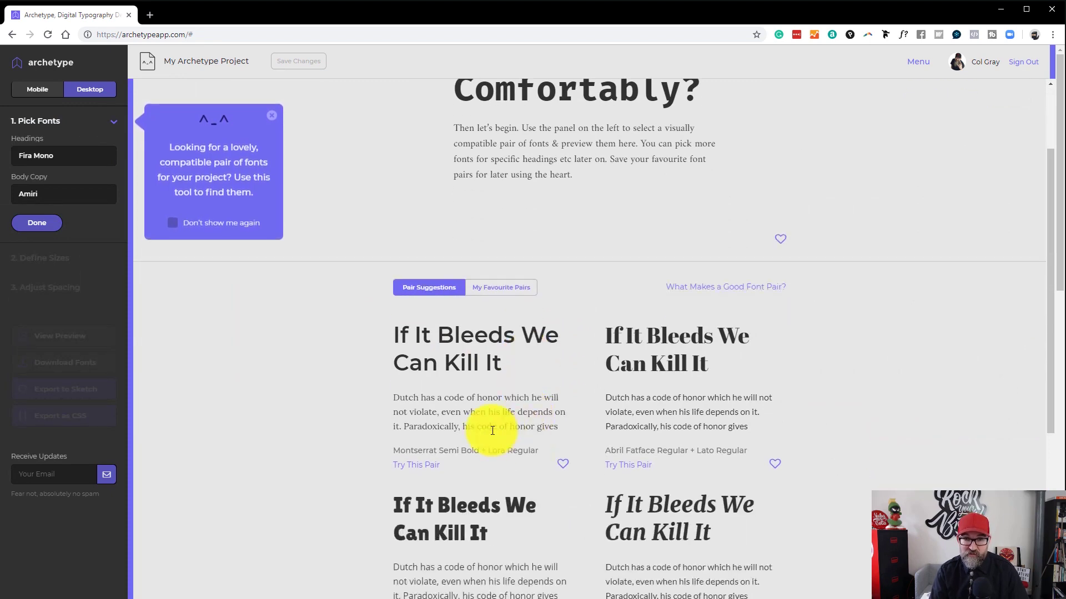
{"action": "scroll", "coordinate": [528, 247], "scroll_direction": "up", "scroll_amount": 4}
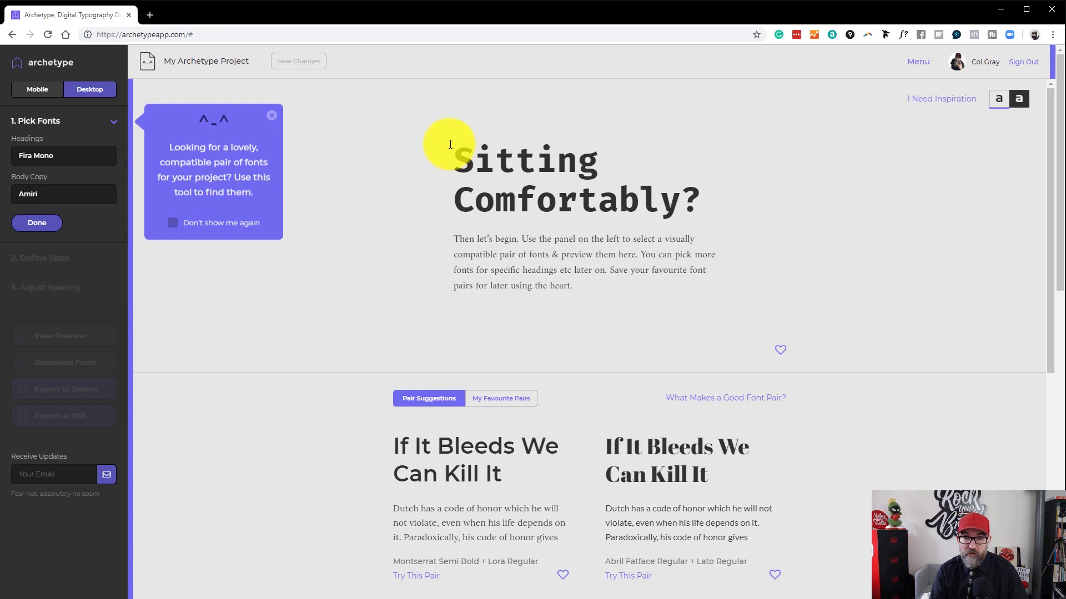
{"action": "left_click", "coordinate": [272, 115]}
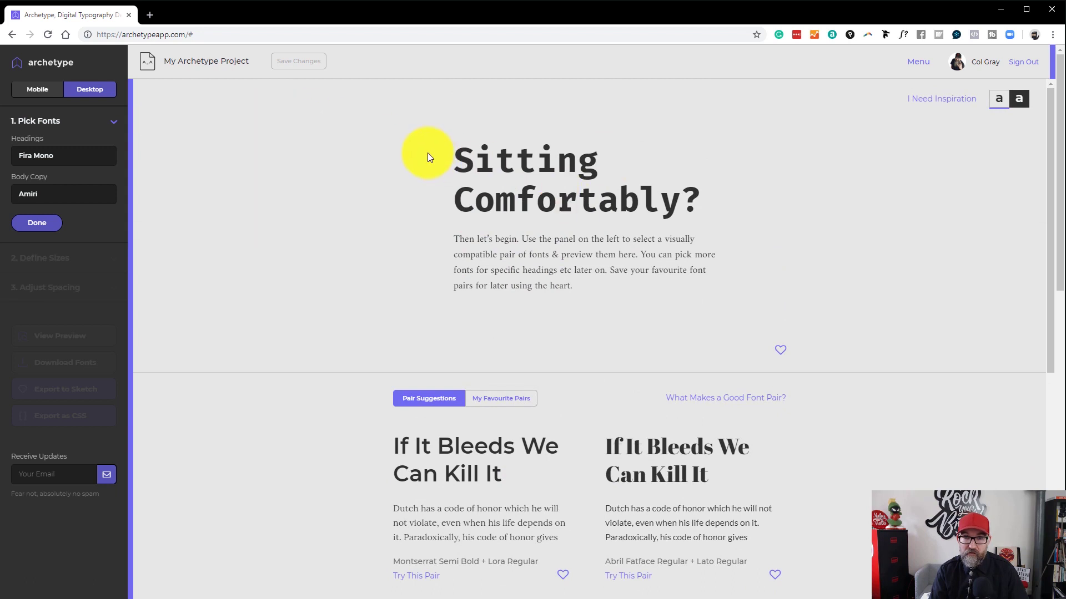
- Scroll through the Pair Suggestions cards and back to the top
{"action": "scroll", "coordinate": [513, 274], "scroll_direction": "down", "scroll_amount": 3}
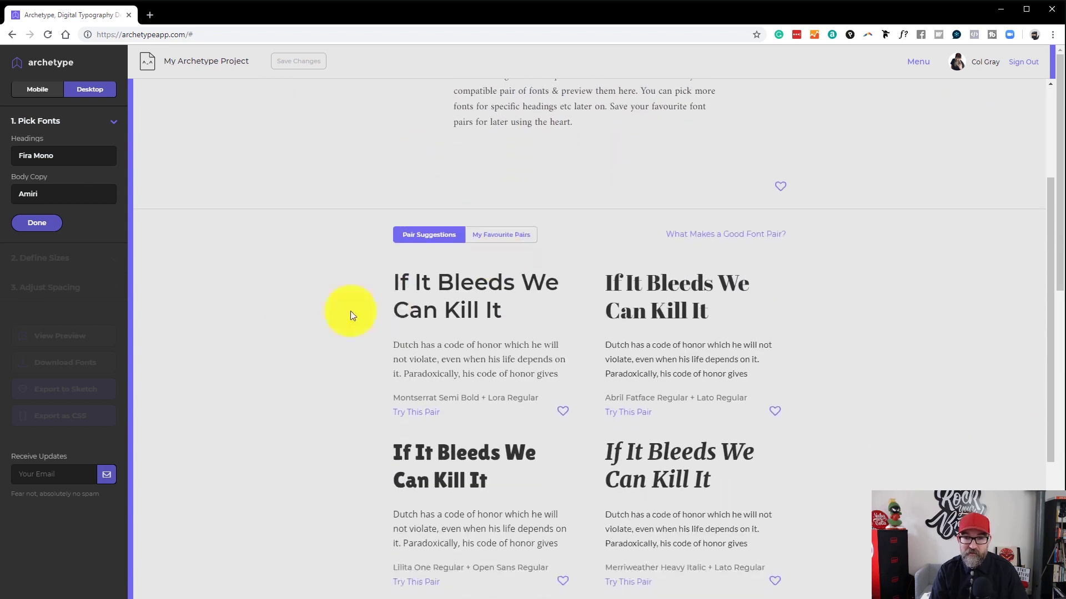
{"action": "scroll", "coordinate": [520, 365], "scroll_direction": "down", "scroll_amount": 7}
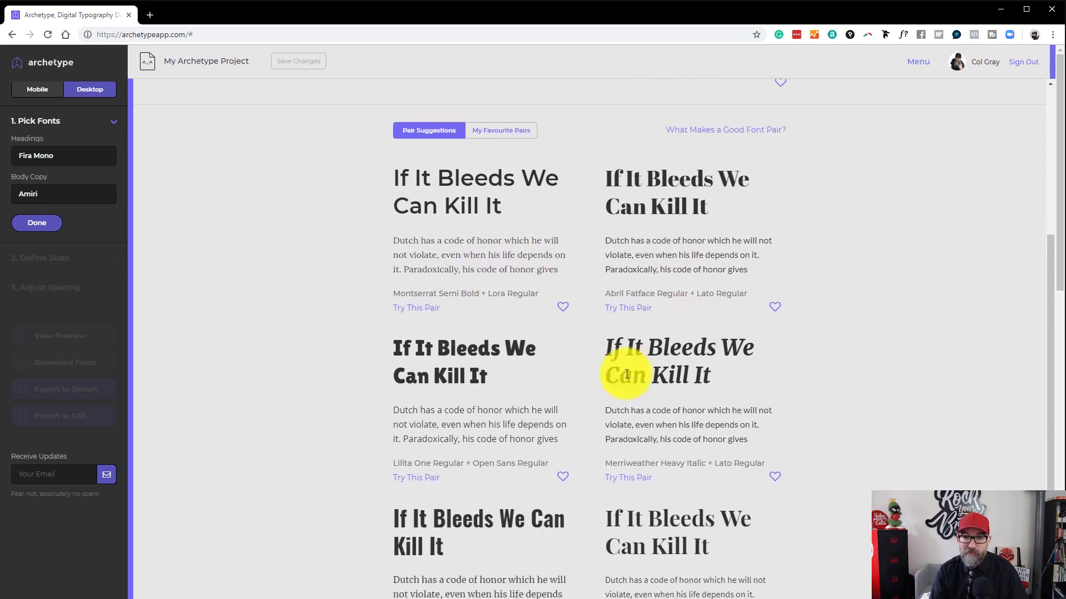
{"action": "scroll", "coordinate": [884, 347], "scroll_direction": "down", "scroll_amount": 10}
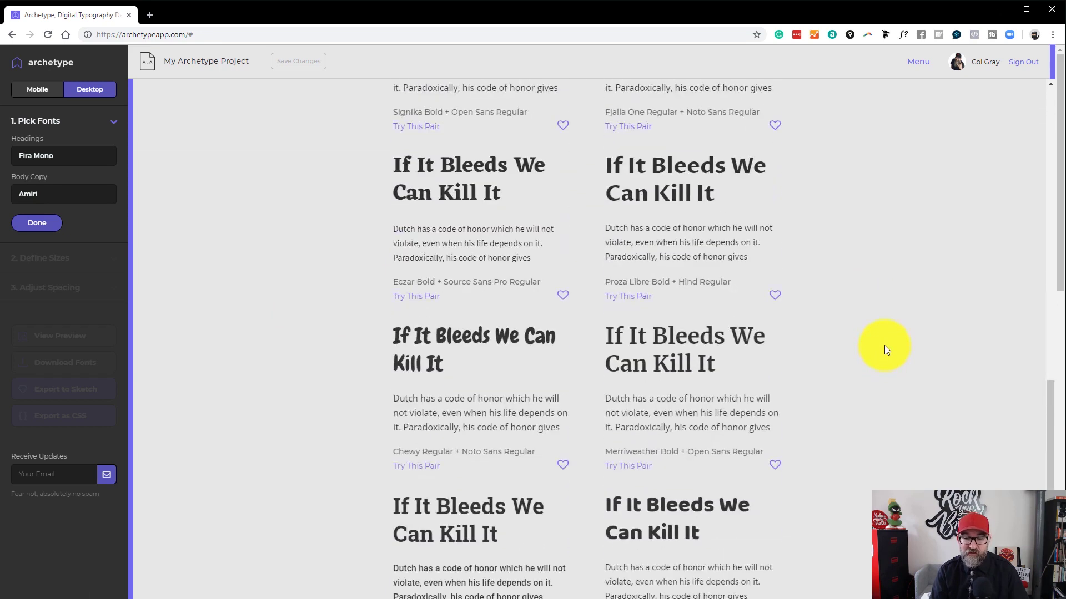
{"action": "scroll", "coordinate": [886, 349], "scroll_direction": "down", "scroll_amount": 5}
{"action": "scroll", "coordinate": [884, 343], "scroll_direction": "down", "scroll_amount": 4}
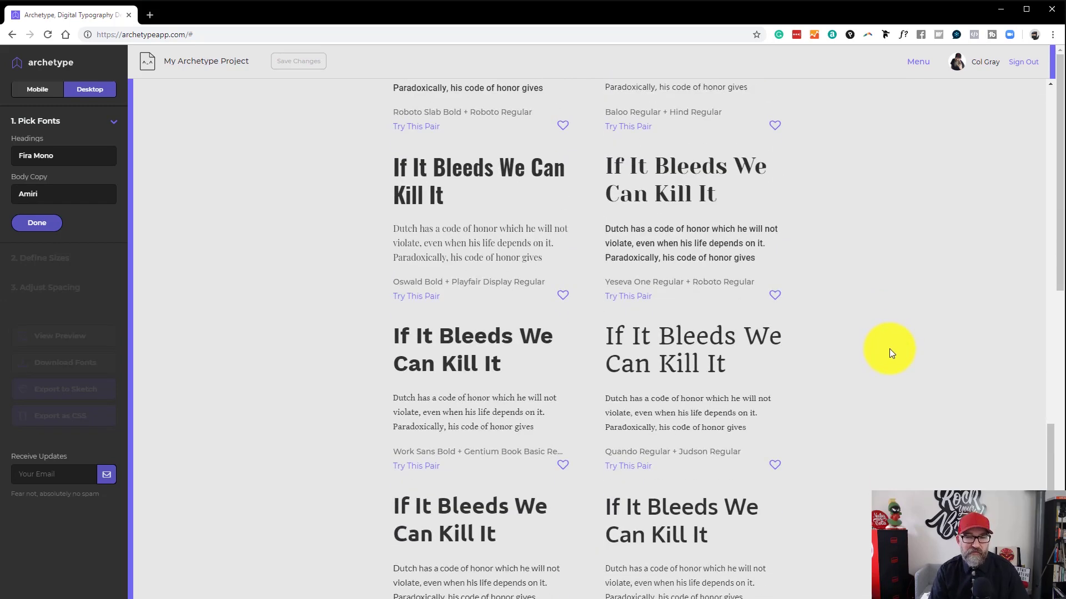
{"action": "scroll", "coordinate": [894, 351], "scroll_direction": "up", "scroll_amount": 4}
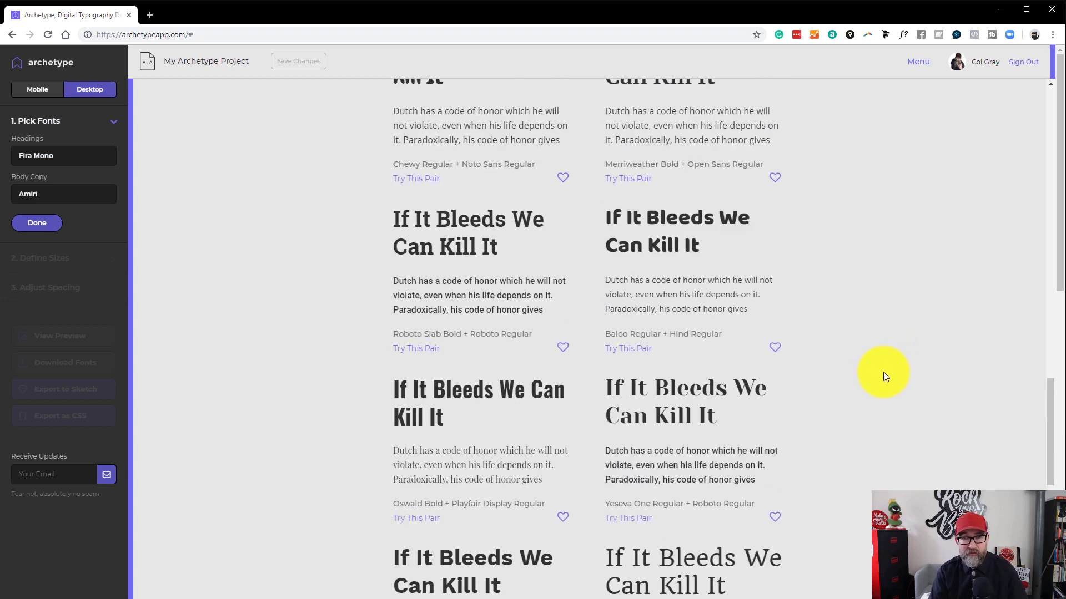
{"action": "scroll", "coordinate": [884, 375], "scroll_direction": "up", "scroll_amount": 10}
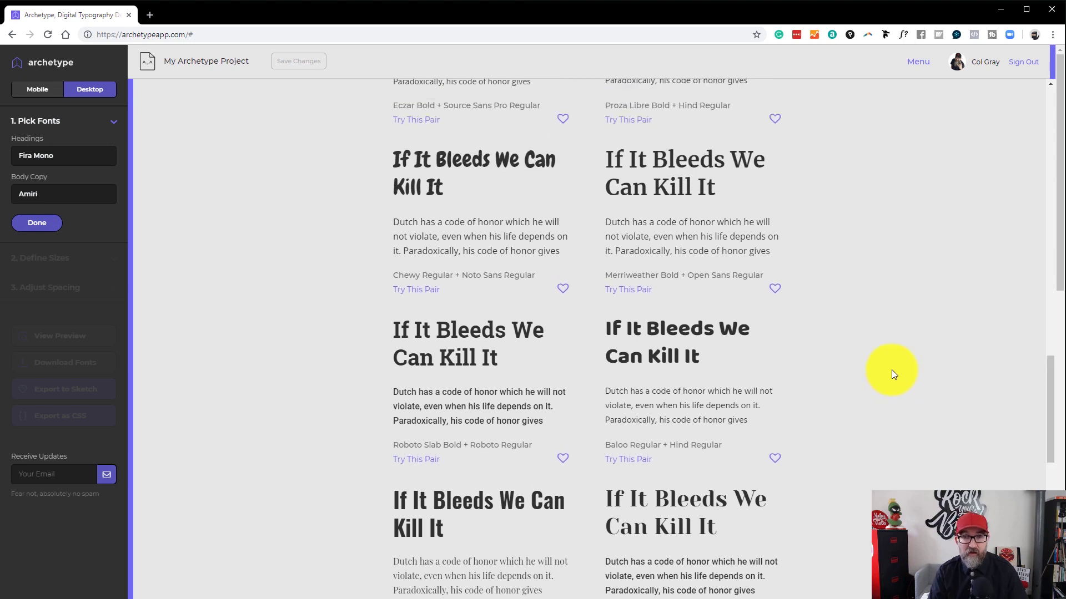
{"action": "scroll", "coordinate": [892, 372], "scroll_direction": "up", "scroll_amount": 10}
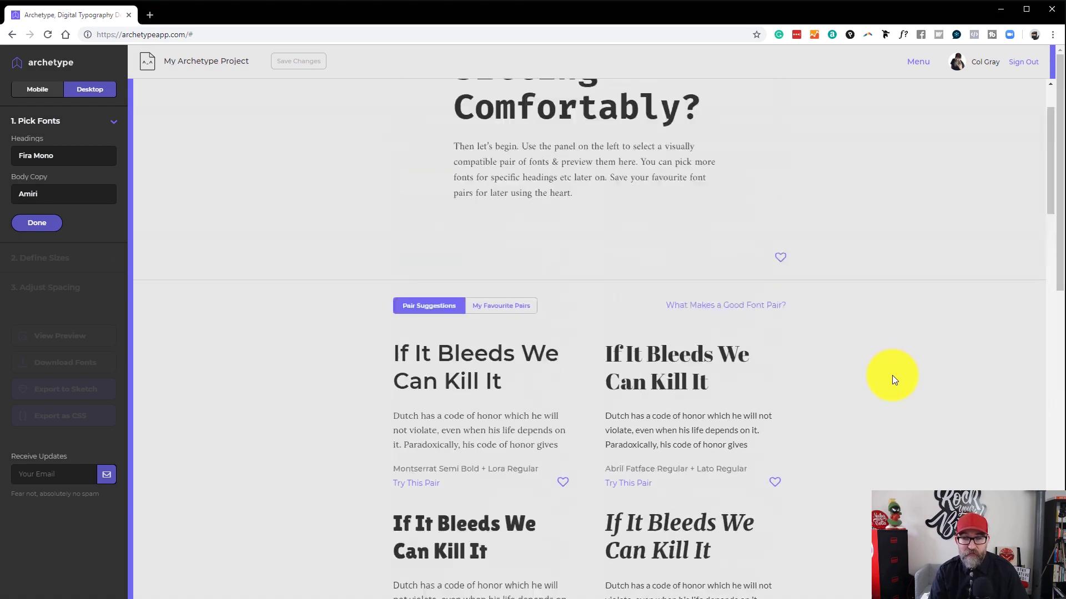
{"action": "scroll", "coordinate": [616, 489], "scroll_direction": "up", "scroll_amount": 2}
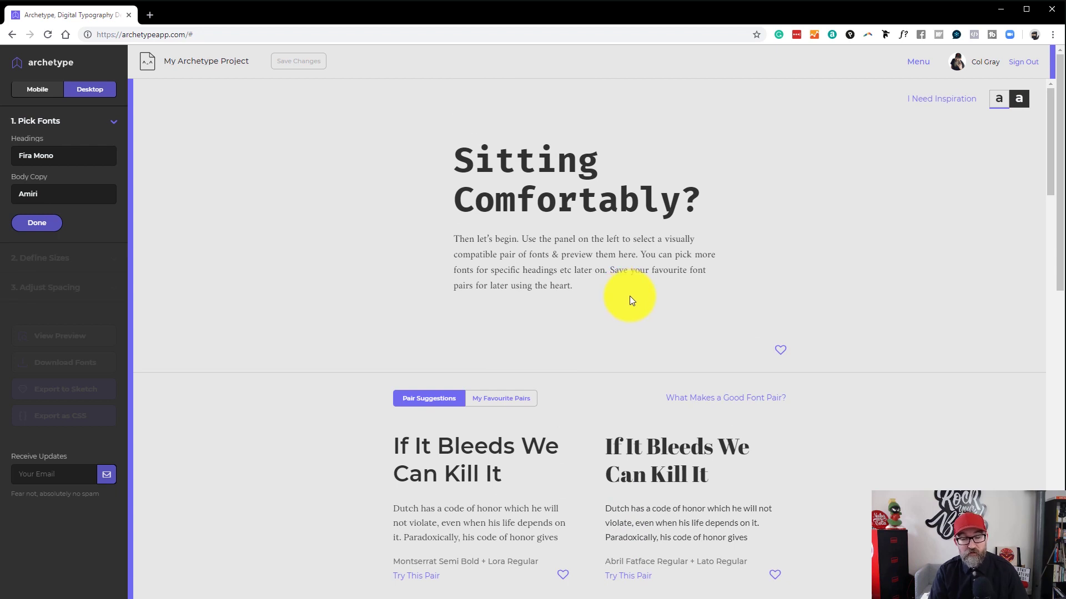
- Favourite the Fira Mono + Amiri pair, check My Favourite Pairs, then return to Pair Suggestions
{"action": "left_click", "coordinate": [781, 351]}
{"action": "scroll", "coordinate": [782, 404], "scroll_direction": "down", "scroll_amount": 1}
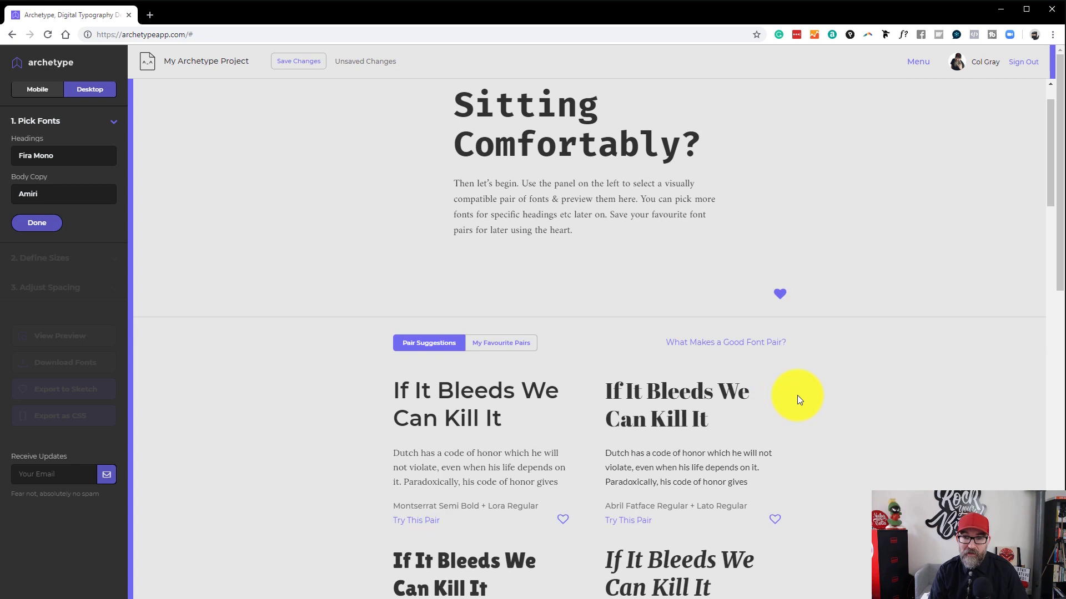
{"action": "left_click", "coordinate": [515, 346]}
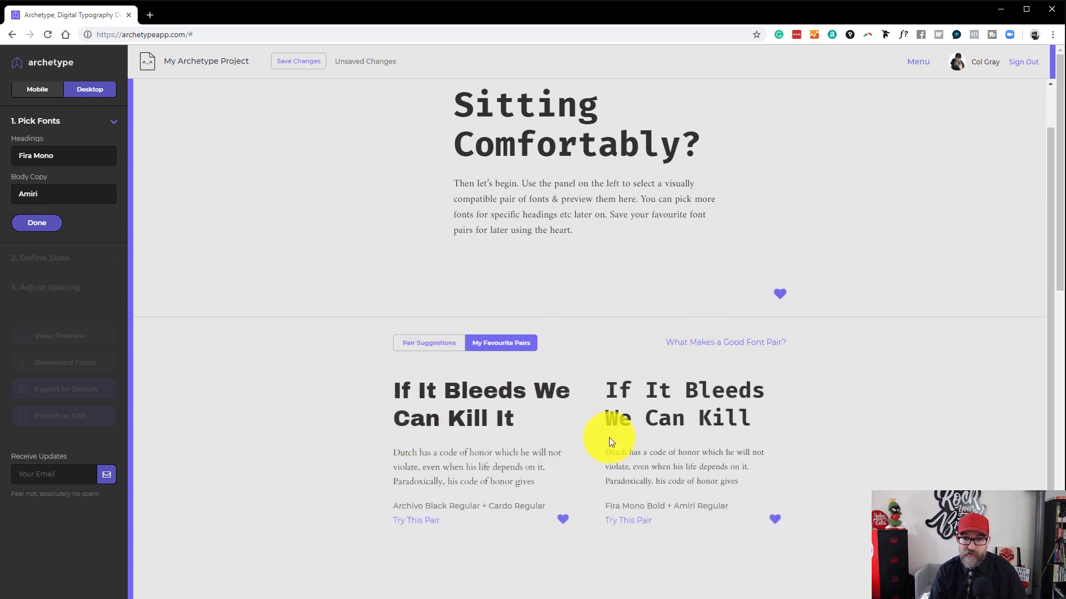
{"action": "scroll", "coordinate": [605, 387], "scroll_direction": "down", "scroll_amount": 1}
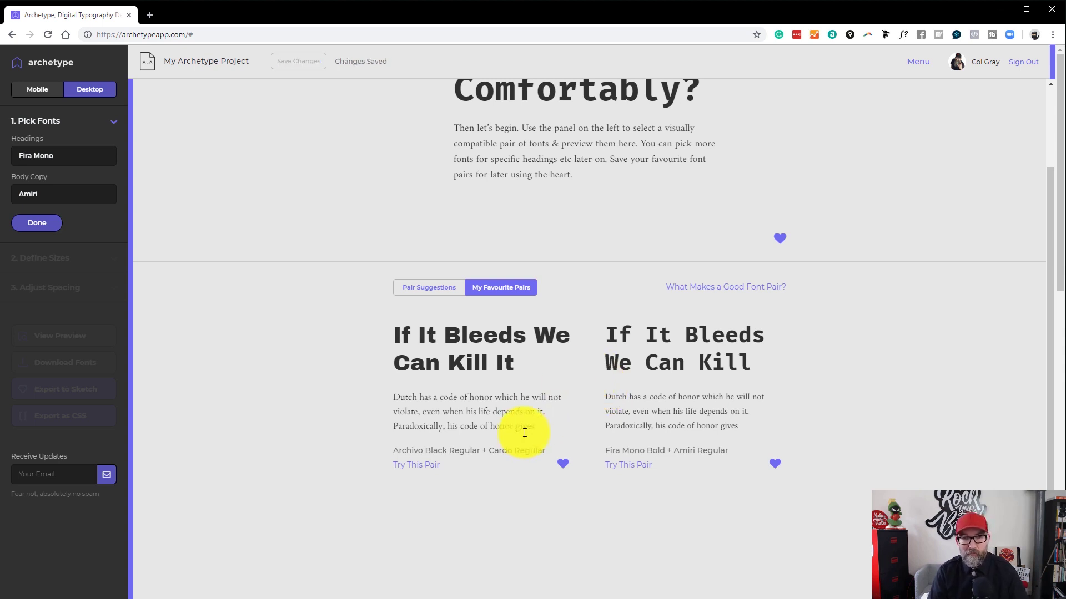
{"action": "scroll", "coordinate": [433, 412], "scroll_direction": "up", "scroll_amount": 2}
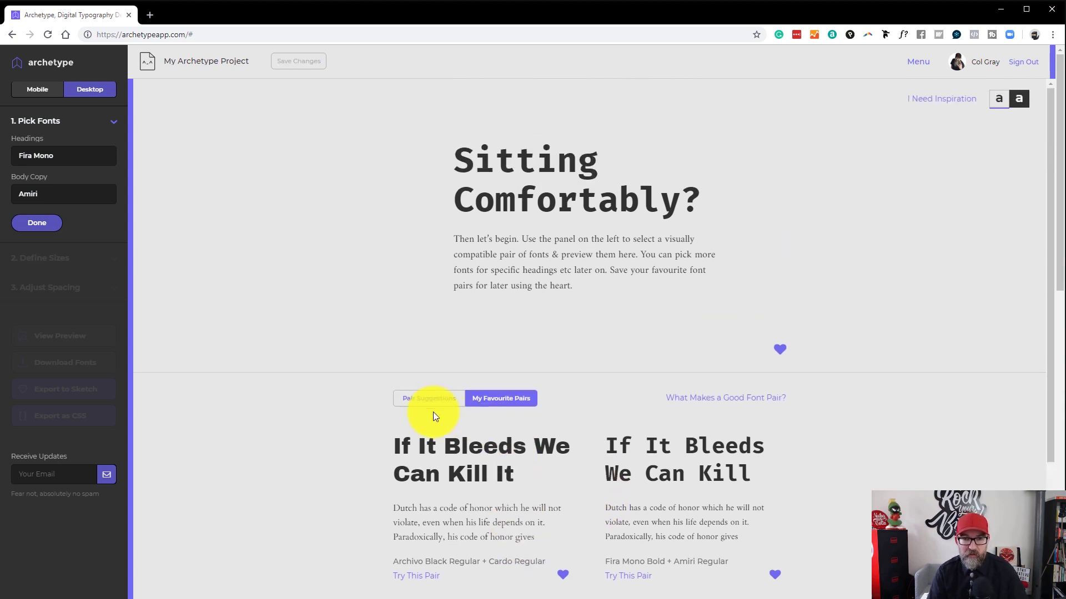
{"action": "left_click", "coordinate": [427, 399]}
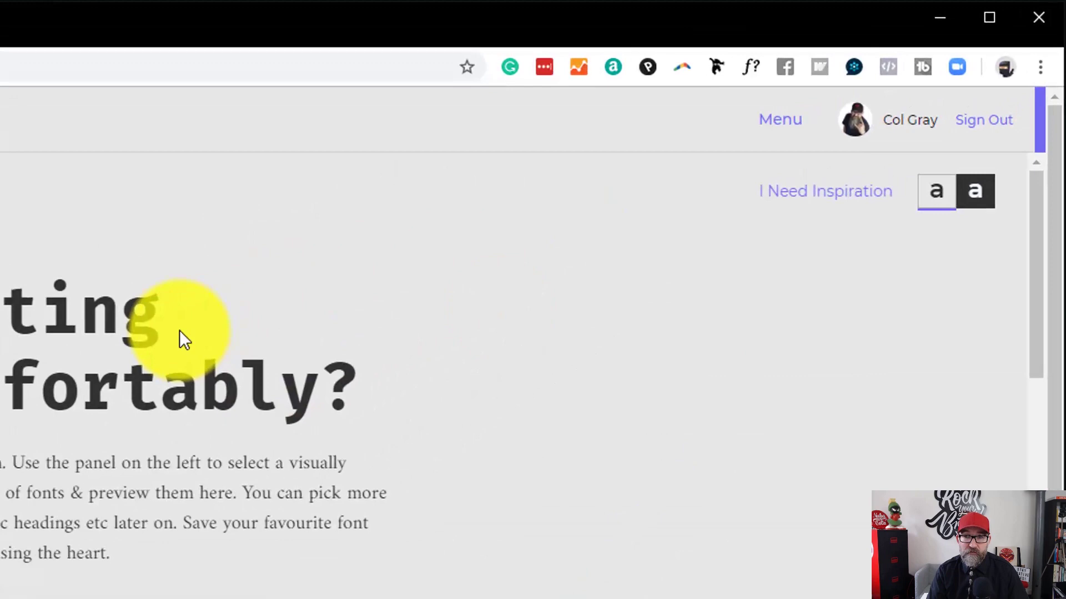
- Preview the Fira Mono / Amiri pairing on dark and light backgrounds
{"action": "left_click", "coordinate": [979, 200]}
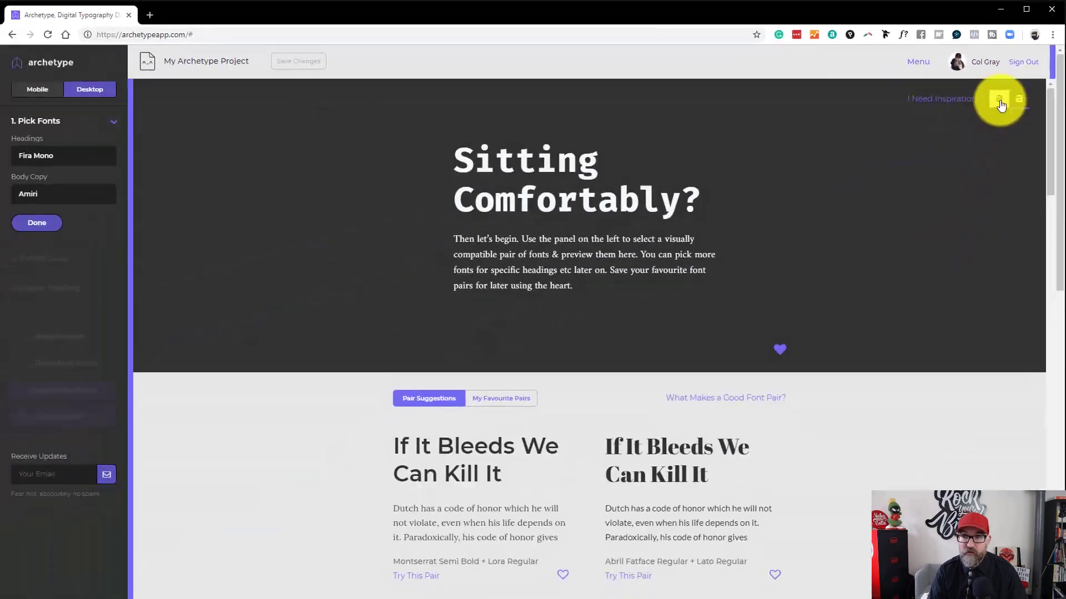
{"action": "left_click", "coordinate": [1000, 105]}
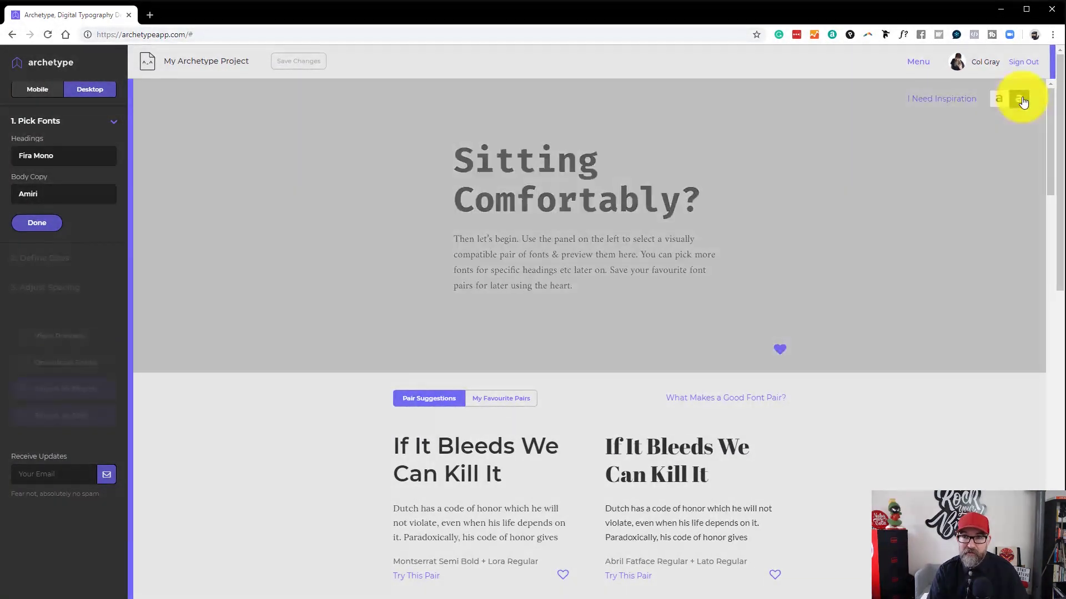
{"action": "left_click", "coordinate": [1021, 100]}
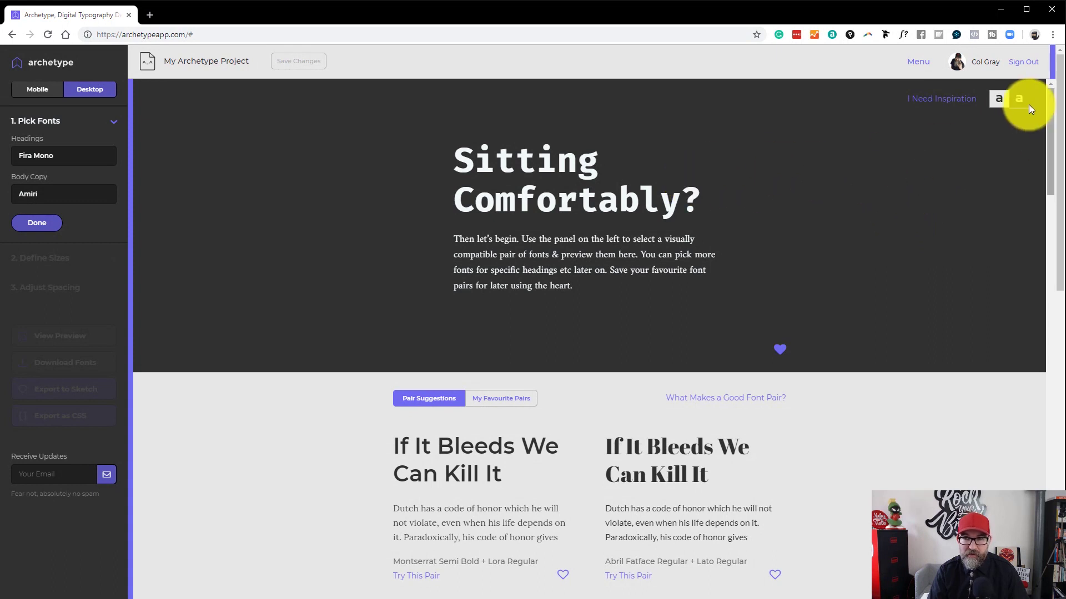
{"action": "left_click", "coordinate": [999, 100]}
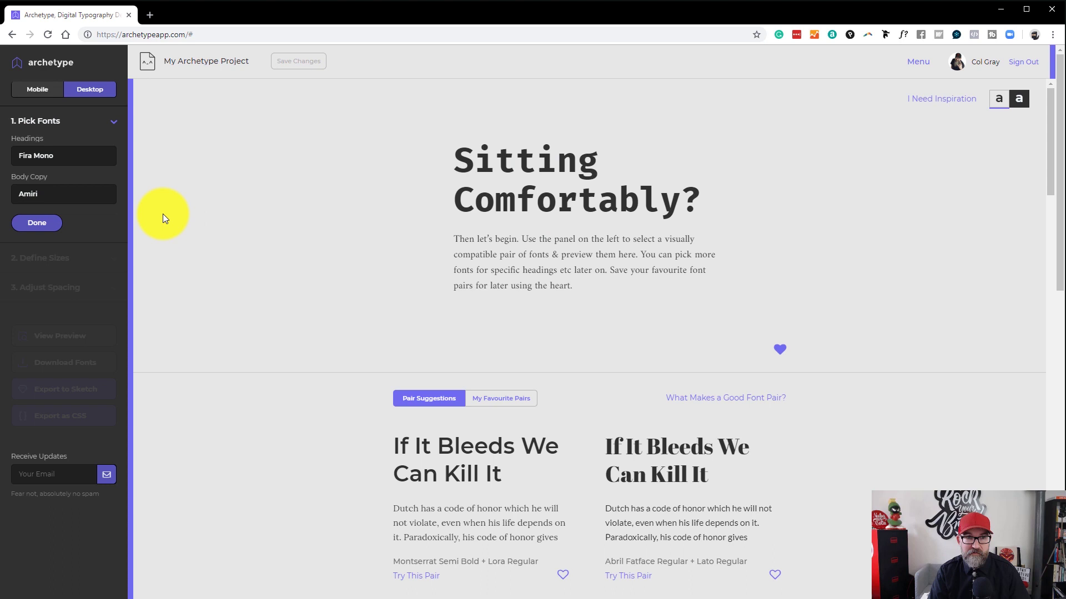
- Check the Mobile and Desktop font settings, then finish font picking
{"action": "left_click", "coordinate": [35, 90]}
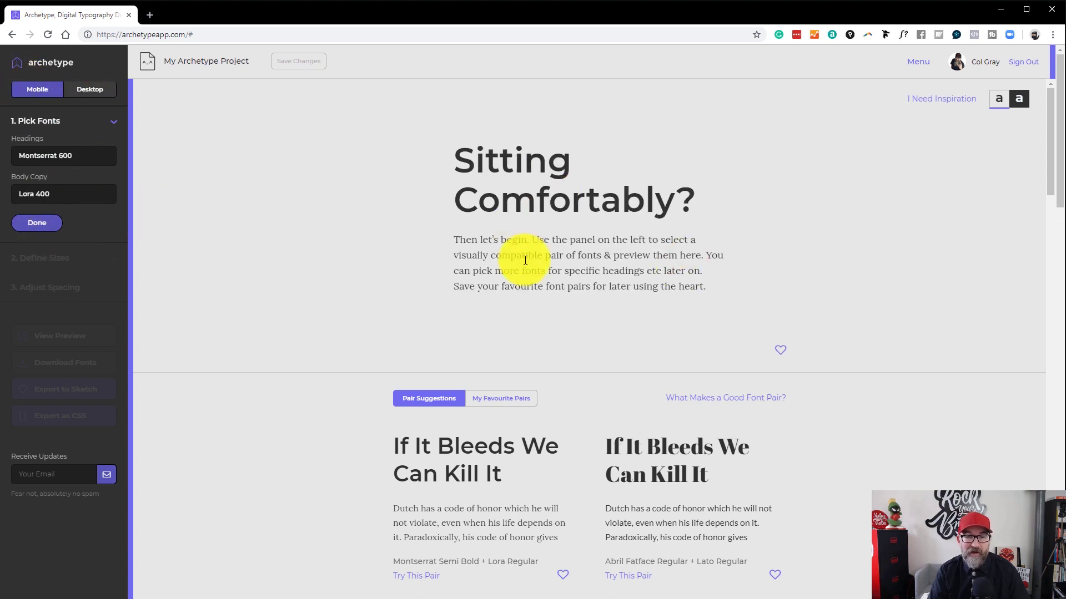
{"action": "left_click", "coordinate": [90, 88]}
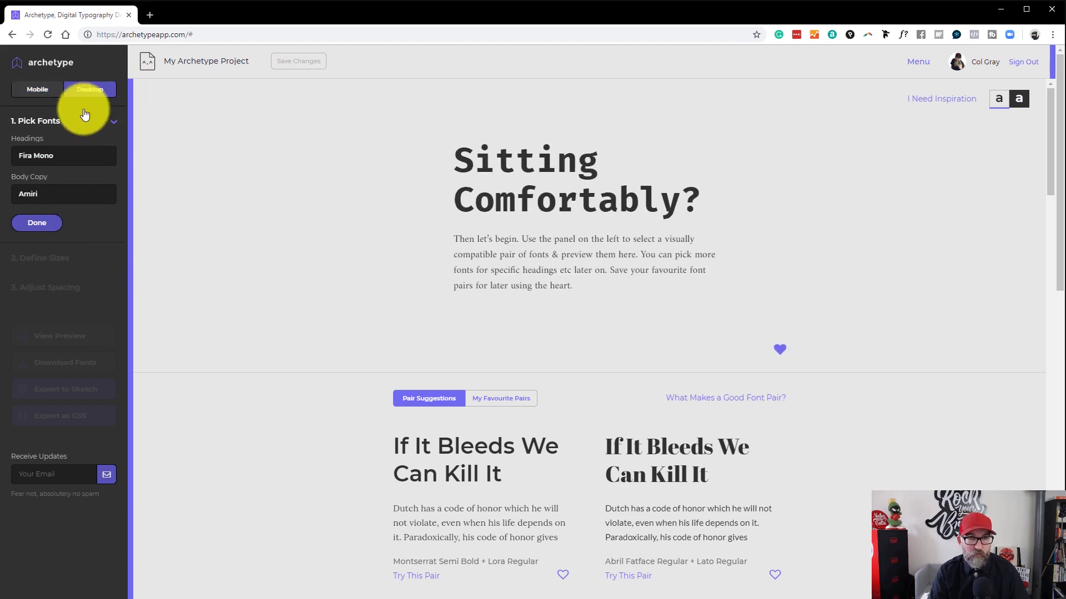
{"action": "left_click", "coordinate": [37, 225]}
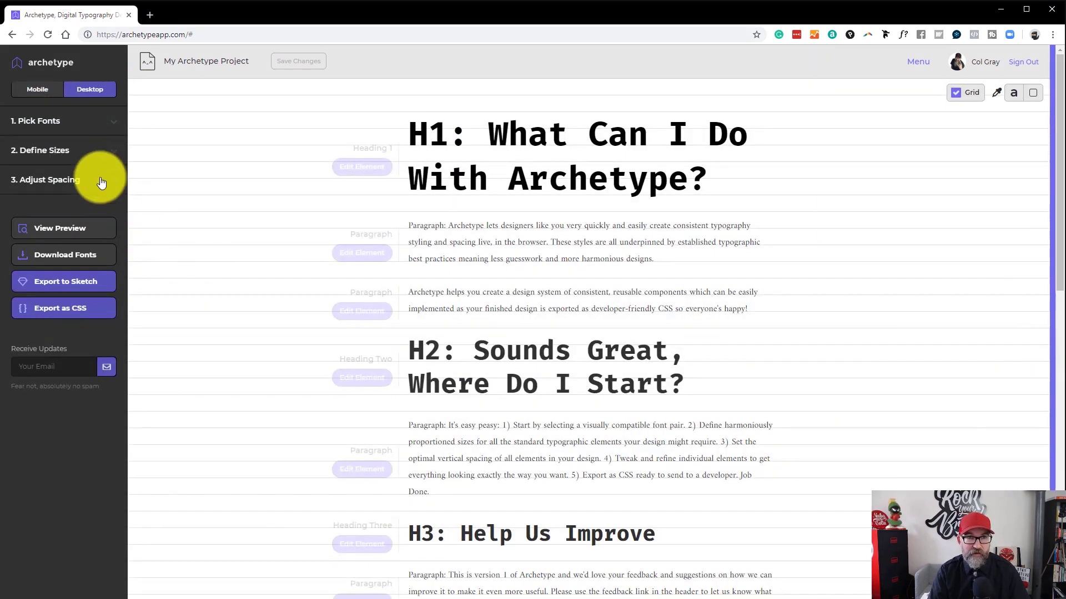
- Open Define Sizes and dismiss the modular scale tip
{"action": "left_click", "coordinate": [81, 159]}
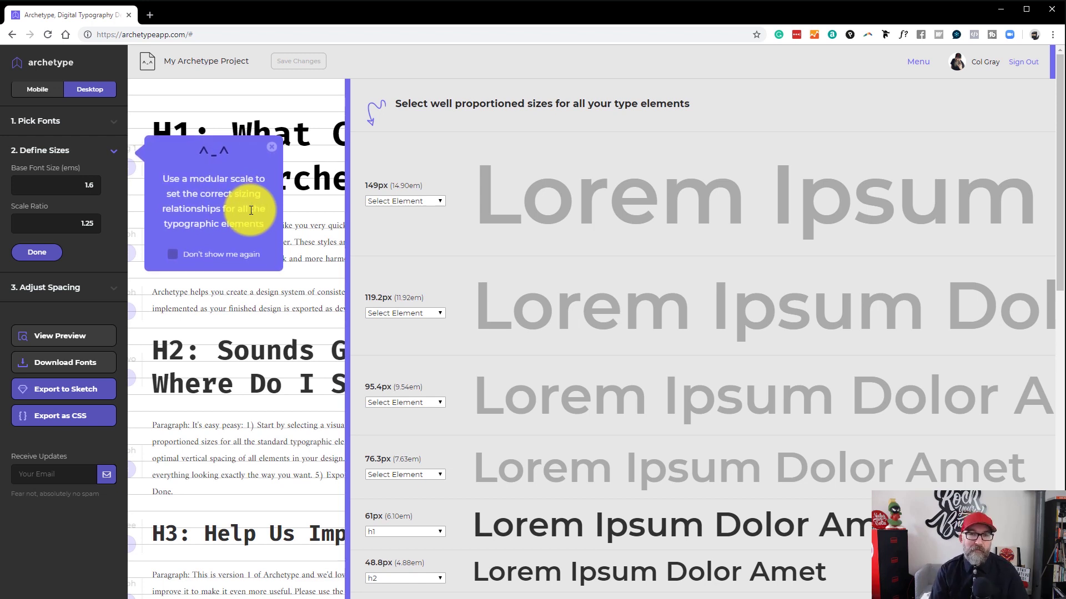
{"action": "left_click", "coordinate": [272, 156]}
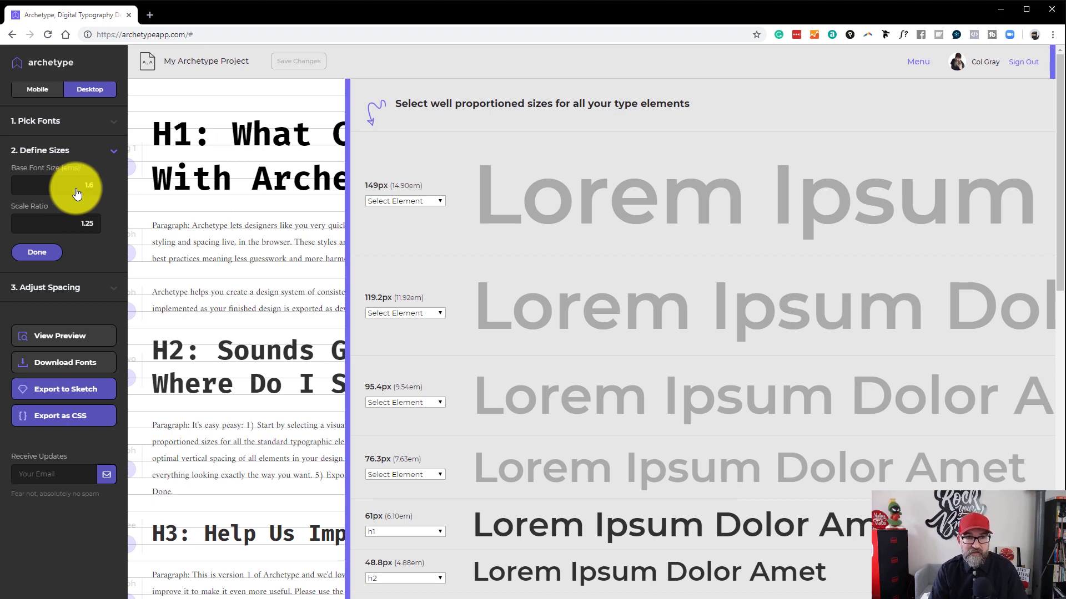
{"action": "scroll", "coordinate": [588, 246], "scroll_direction": "down", "scroll_amount": 5}
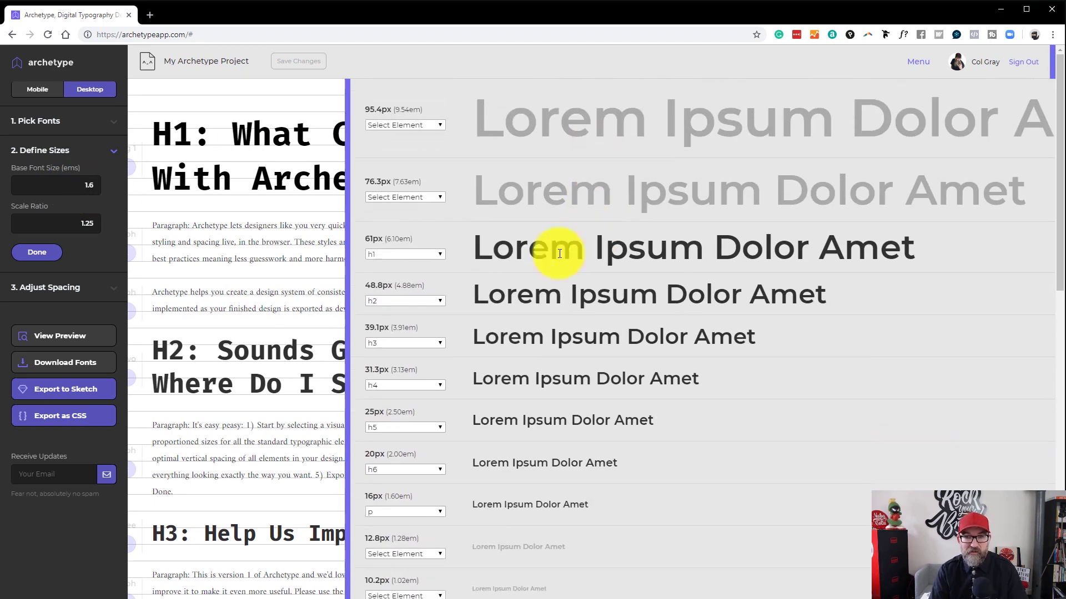
- Raise the base font size to 2 ems and review the resulting size list
{"action": "left_click", "coordinate": [91, 192]}
{"action": "key", "text": "Up"}
{"action": "key", "text": "Up"}
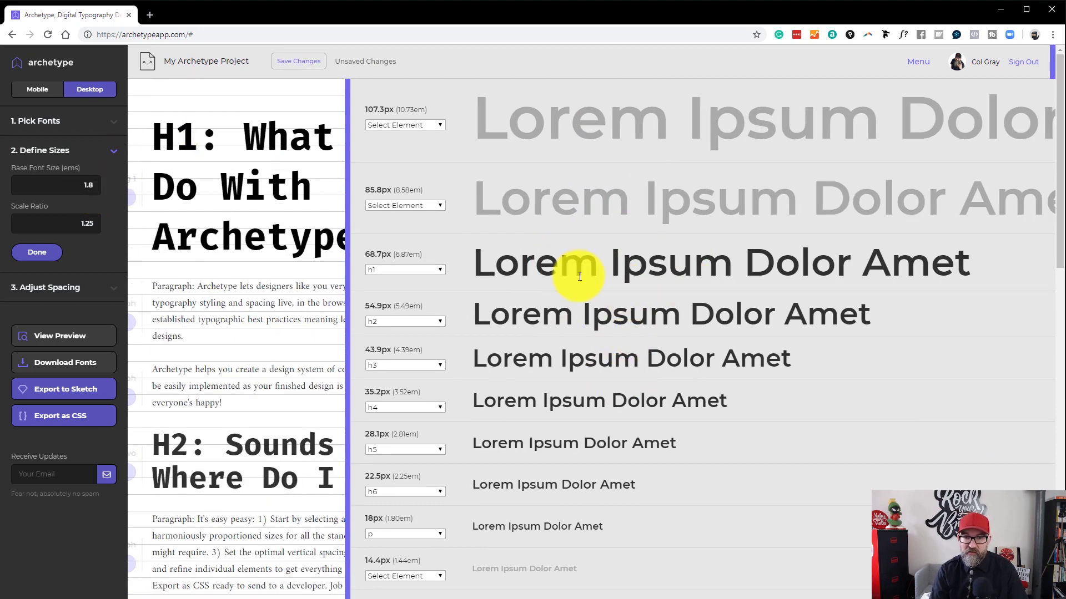
{"action": "scroll", "coordinate": [595, 326], "scroll_direction": "down", "scroll_amount": 1}
{"action": "scroll", "coordinate": [606, 344], "scroll_direction": "up", "scroll_amount": 2}
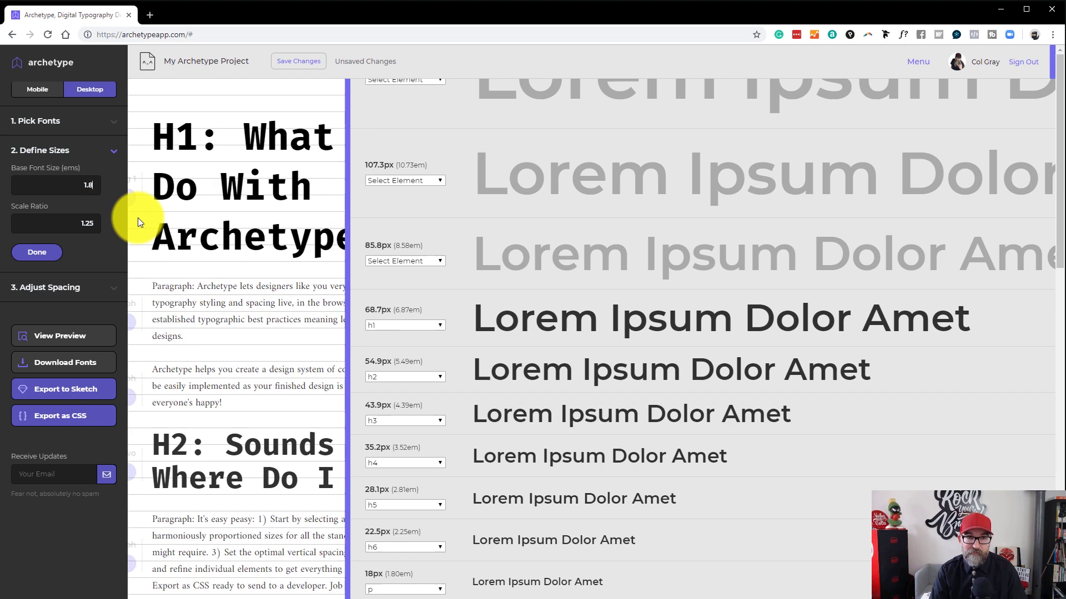
{"action": "left_click_drag", "start_coordinate": [93, 189], "coordinate": [83, 190]}
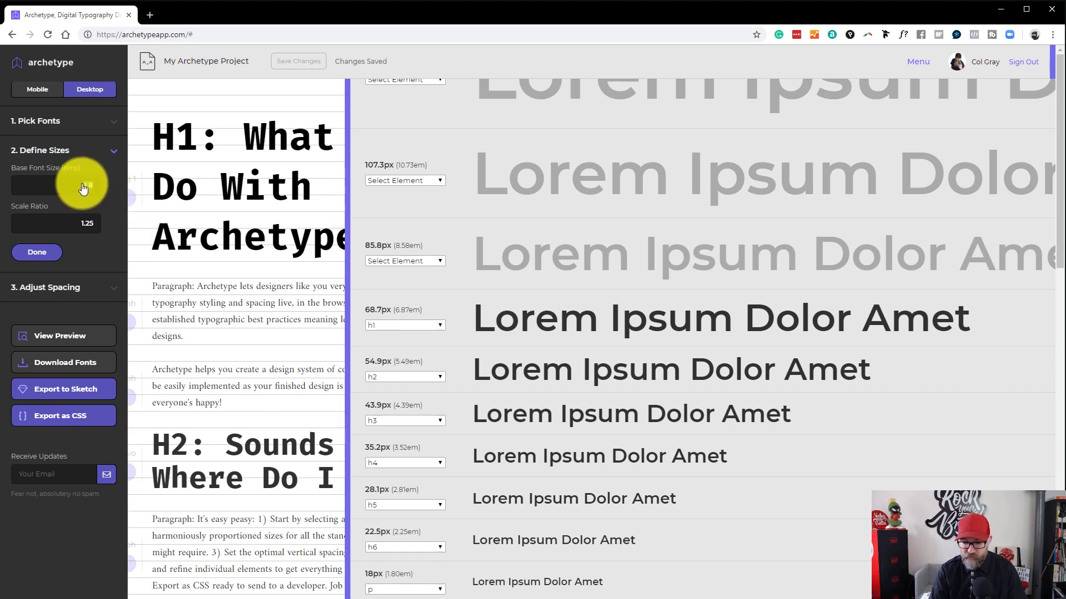
{"action": "scroll", "coordinate": [83, 190], "scroll_direction": "up", "scroll_amount": 2}
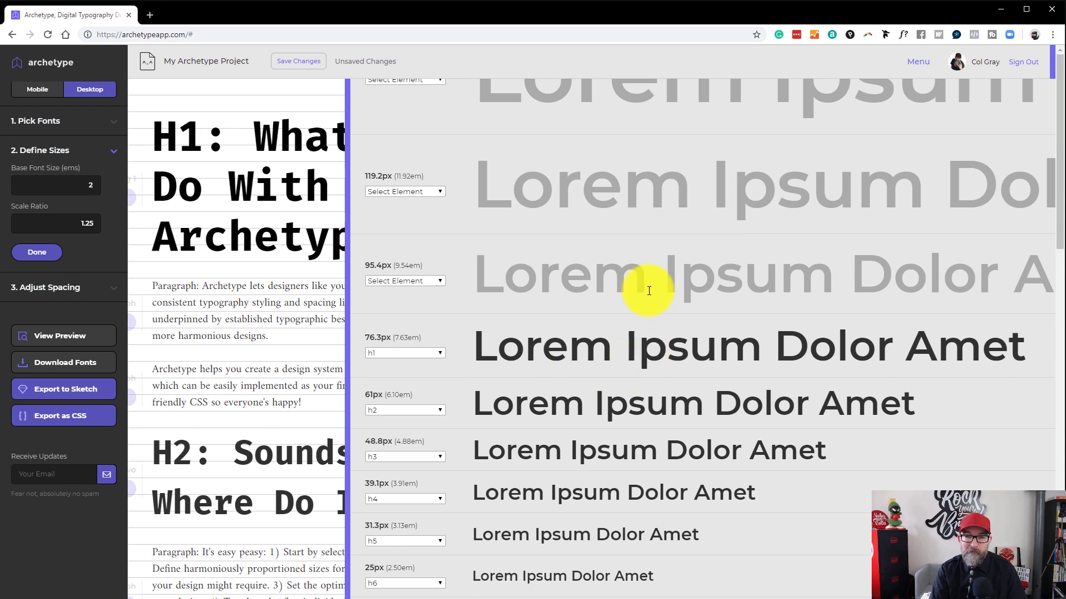
{"action": "scroll", "coordinate": [647, 293], "scroll_direction": "down", "scroll_amount": 2}
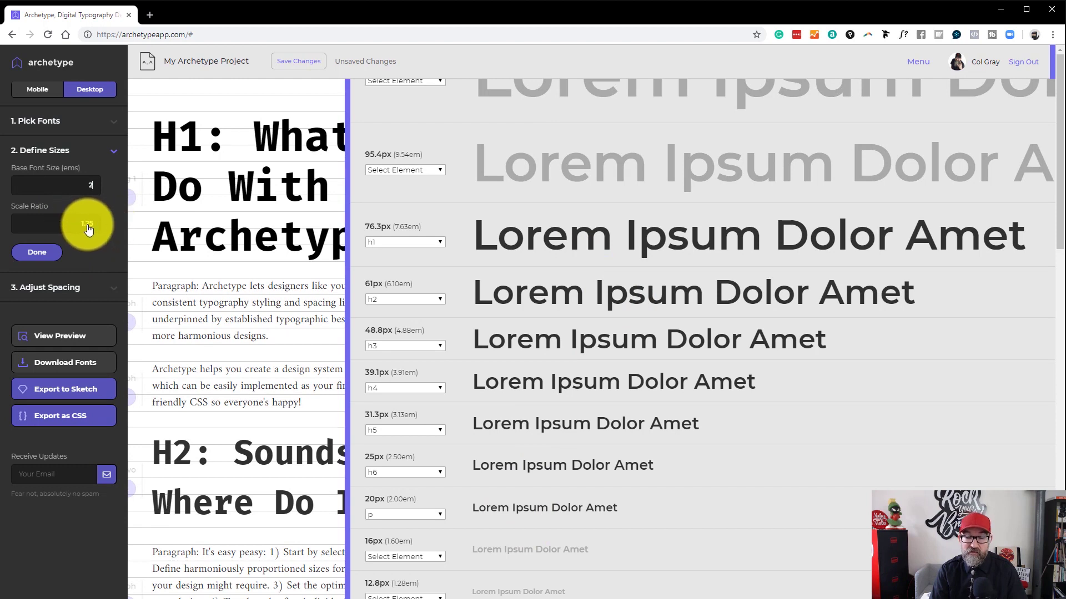
- Set base font size to 1.6 ems, try scale ratio 1.5, then restore 1.25
{"action": "double_click", "coordinate": [96, 189]}
{"action": "type", "text": "1.6"}
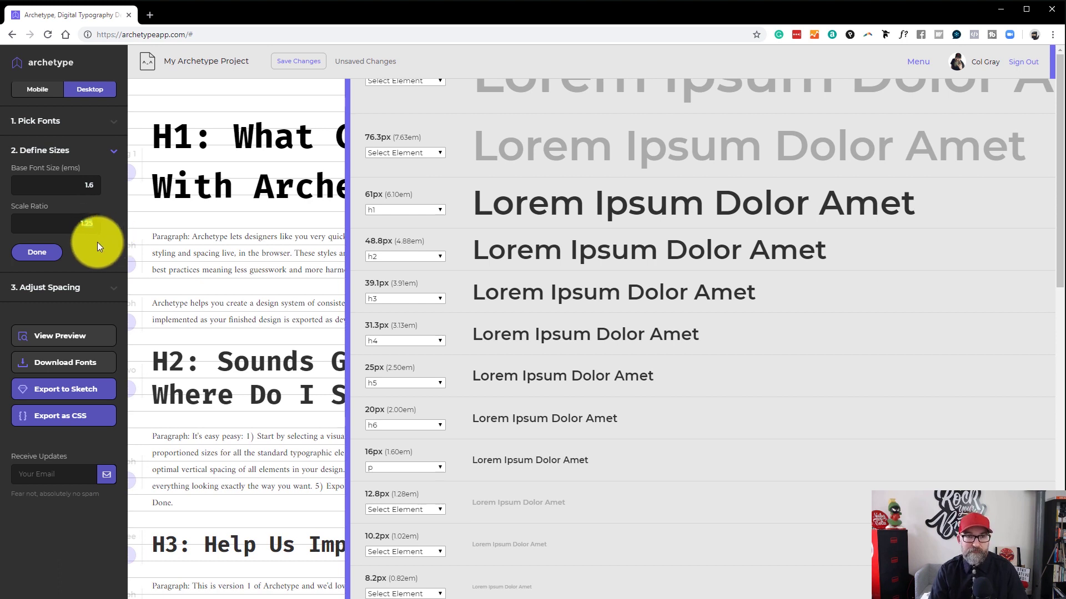
{"action": "type", "text": "1.5"}
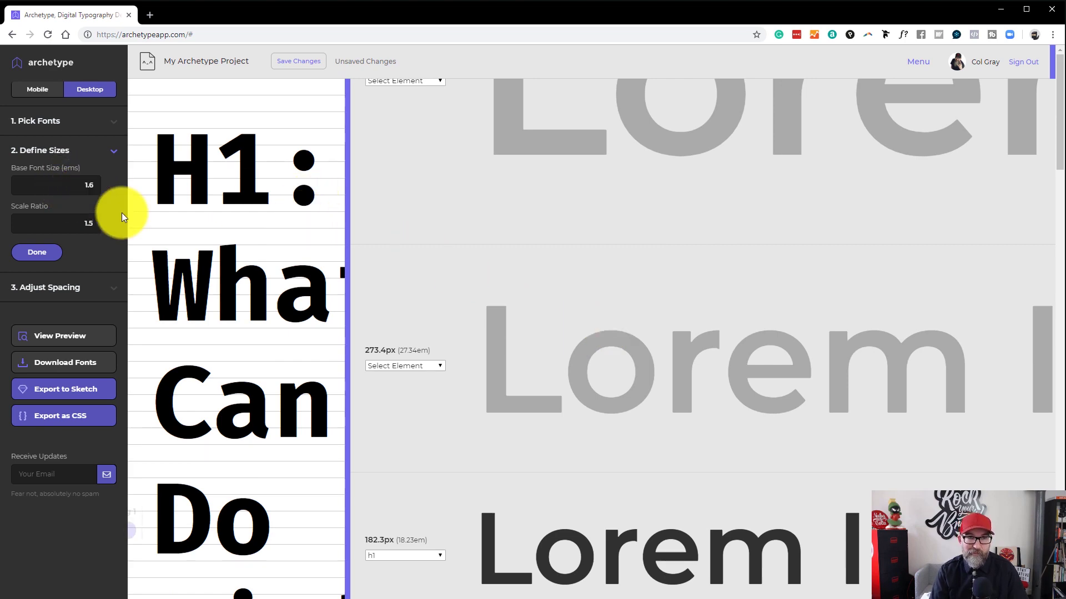
{"action": "scroll", "coordinate": [682, 248], "scroll_direction": "down", "scroll_amount": 8}
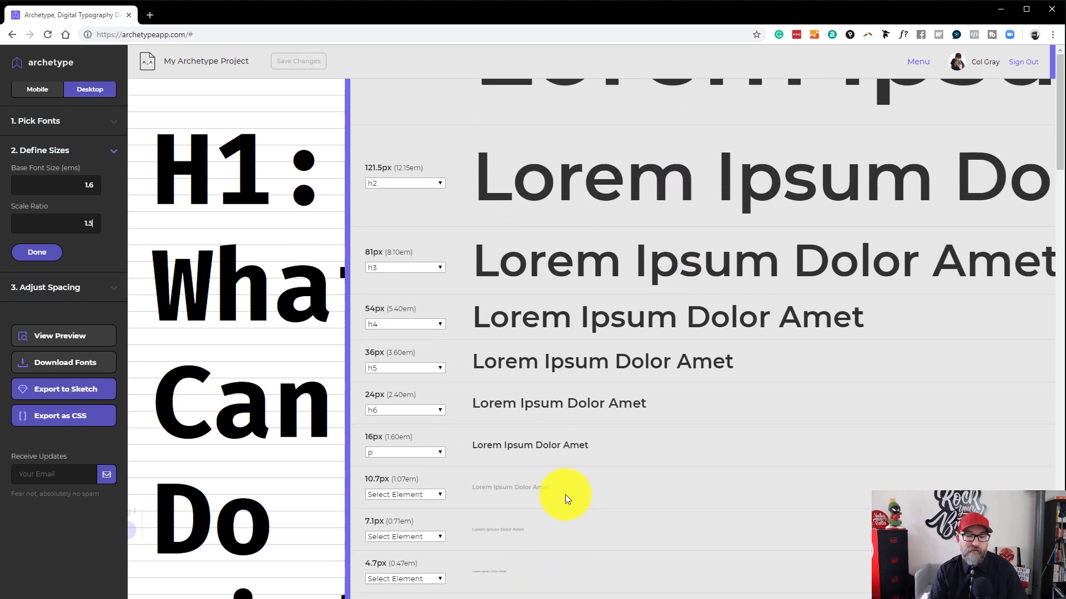
{"action": "triple_click", "coordinate": [89, 224]}
{"action": "type", "text": "1.25"}
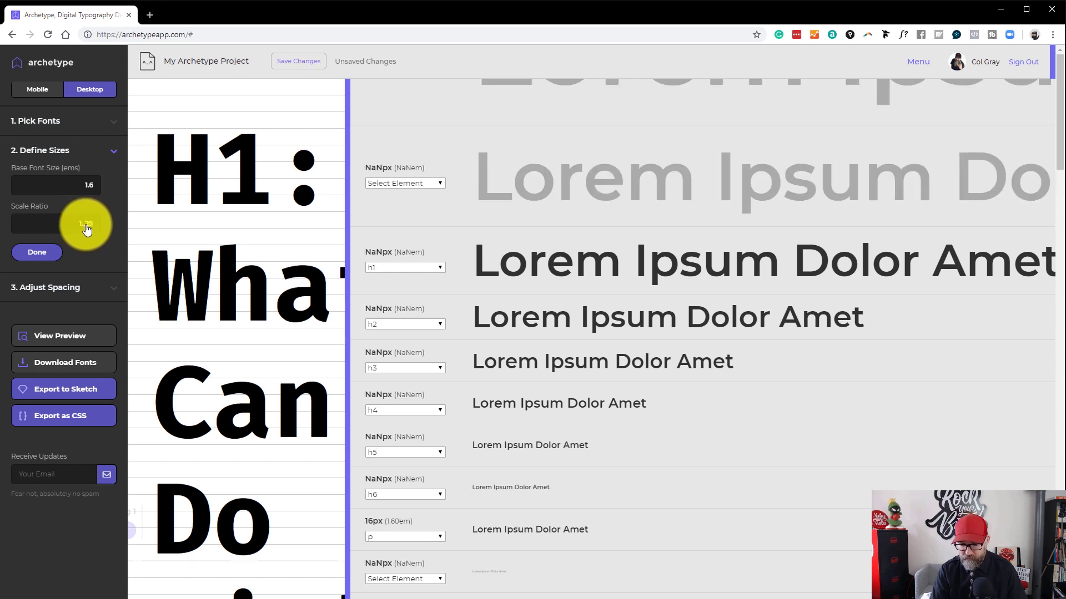
{"action": "left_click", "coordinate": [123, 247]}
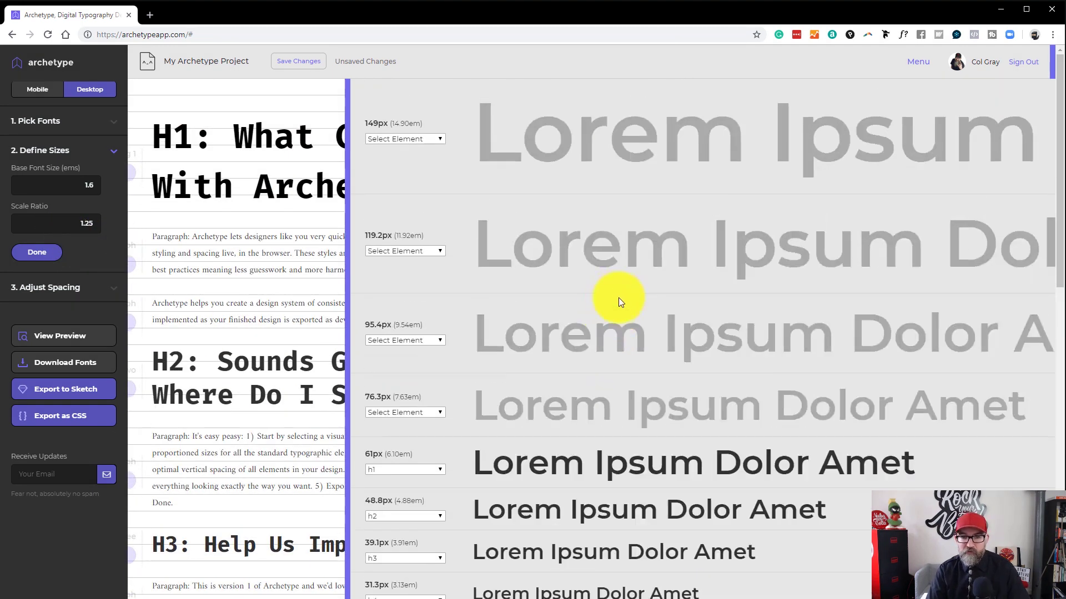
- Trial-assign h1 to the 119.2px size and h2 to the 76.3px size
{"action": "scroll", "coordinate": [488, 340], "scroll_direction": "down", "scroll_amount": 2}
{"action": "scroll", "coordinate": [425, 368], "scroll_direction": "down", "scroll_amount": 3}
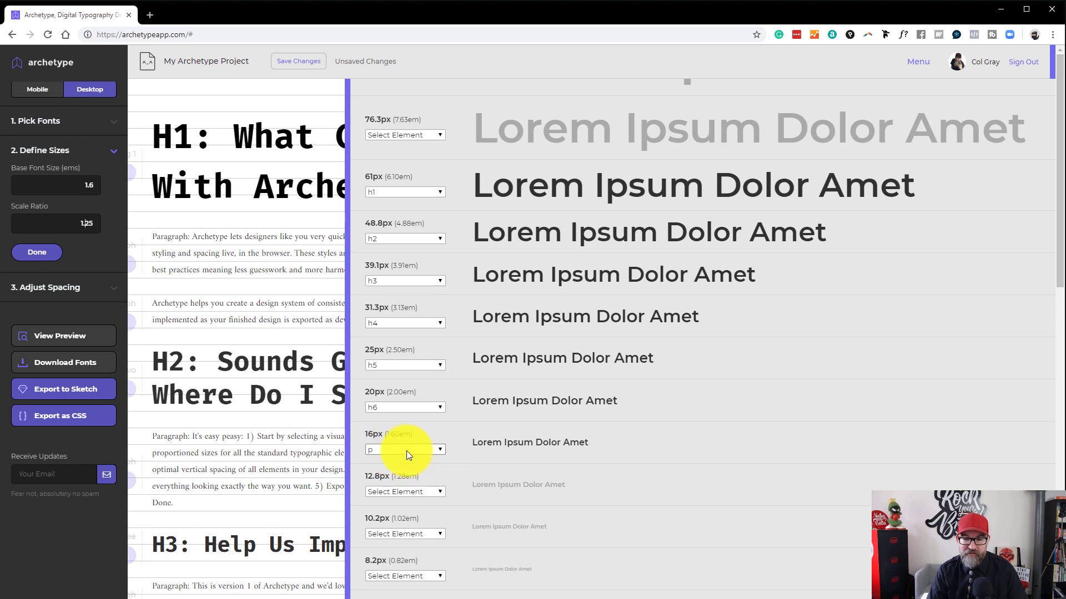
{"action": "scroll", "coordinate": [570, 439], "scroll_direction": "up", "scroll_amount": 5}
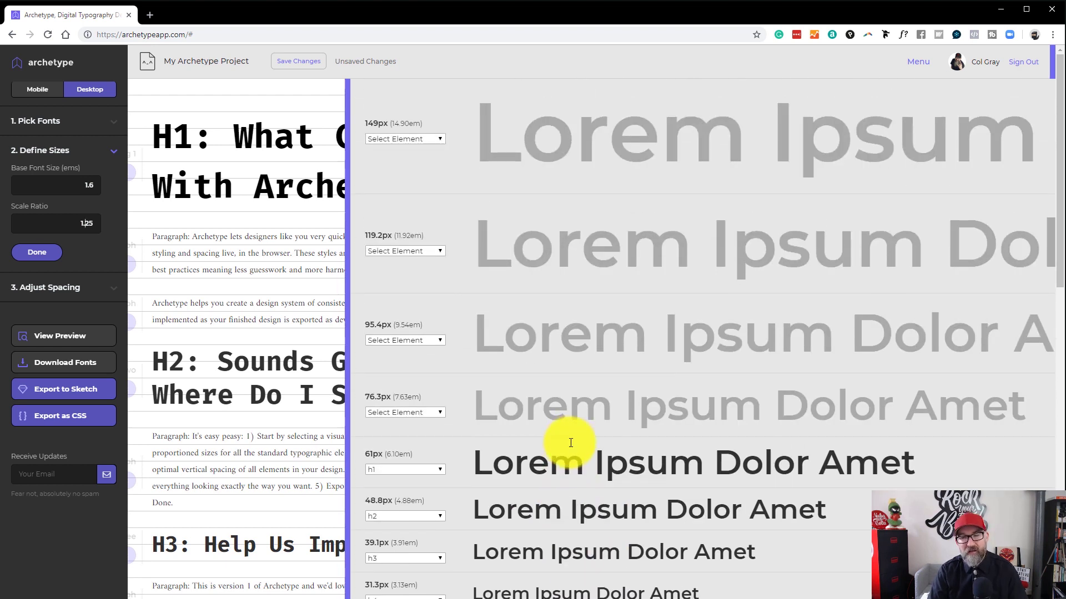
{"action": "scroll", "coordinate": [666, 427], "scroll_direction": "down", "scroll_amount": 1}
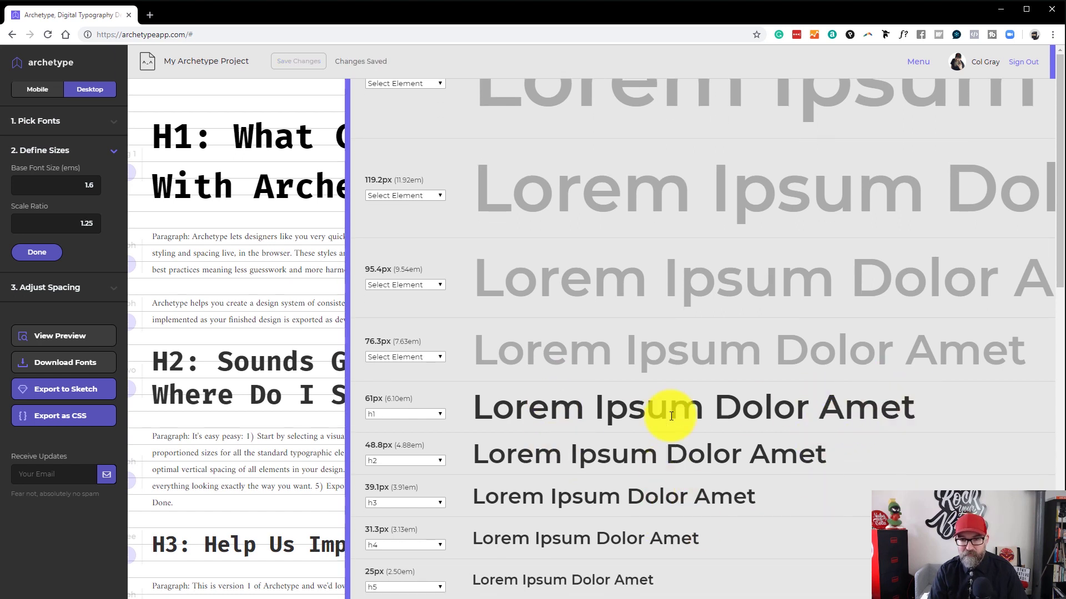
{"action": "scroll", "coordinate": [593, 421], "scroll_direction": "up", "scroll_amount": 1}
{"action": "scroll", "coordinate": [555, 411], "scroll_direction": "up", "scroll_amount": 1}
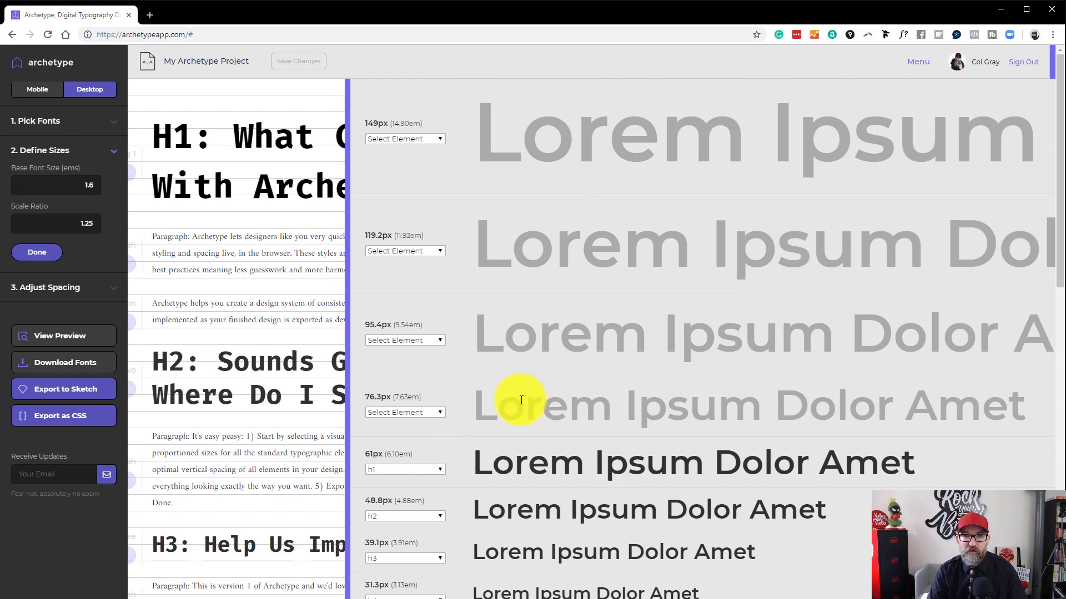
{"action": "left_click", "coordinate": [427, 250]}
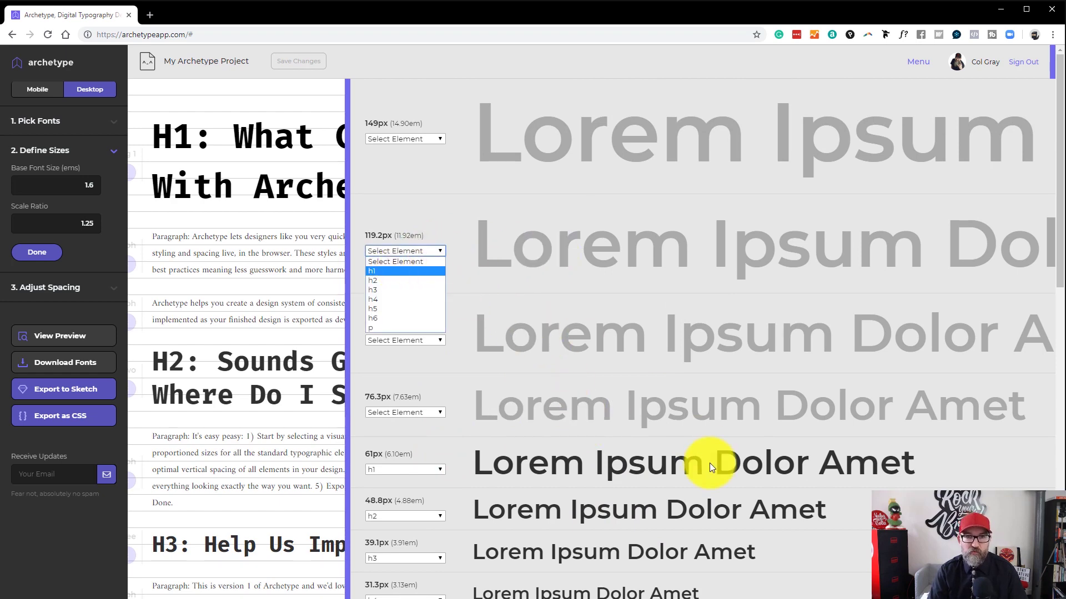
{"action": "key", "text": "Return"}
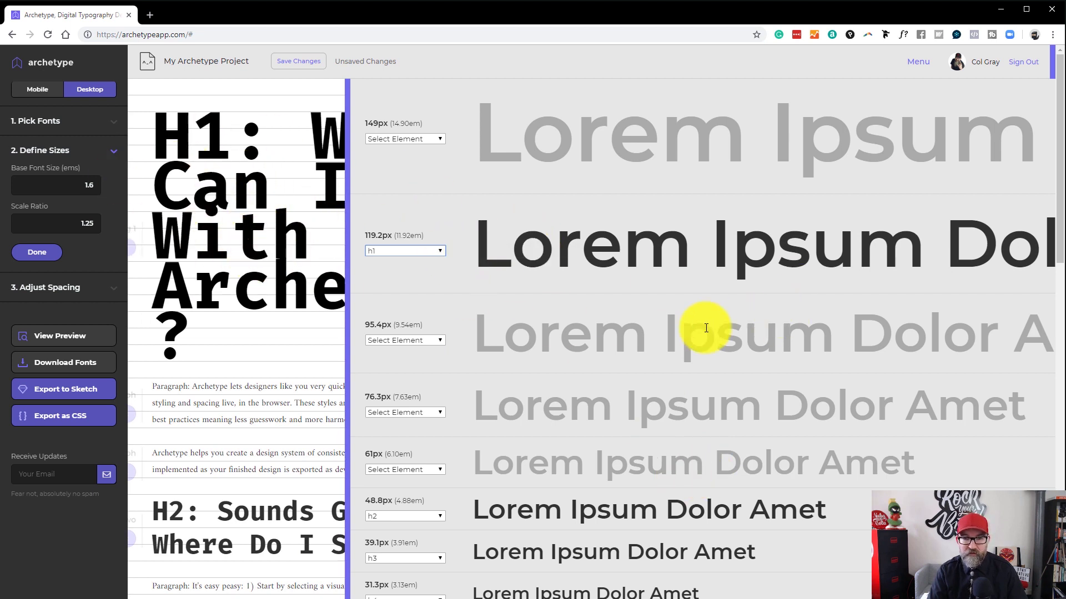
{"action": "scroll", "coordinate": [616, 342], "scroll_direction": "down", "scroll_amount": 1}
{"action": "scroll", "coordinate": [510, 427], "scroll_direction": "down", "scroll_amount": 1}
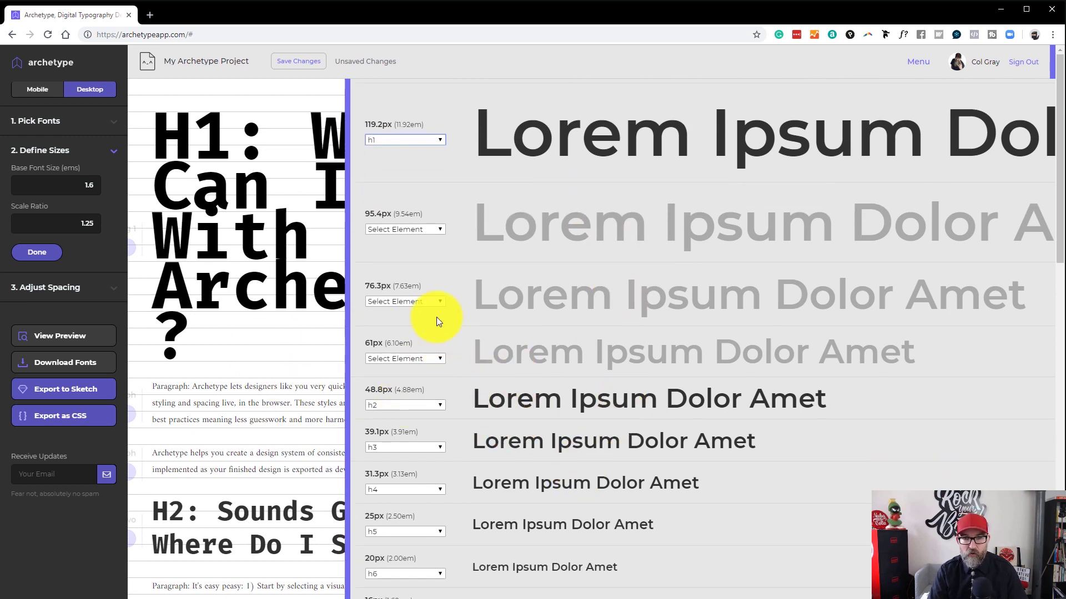
{"action": "left_click", "coordinate": [442, 301]}
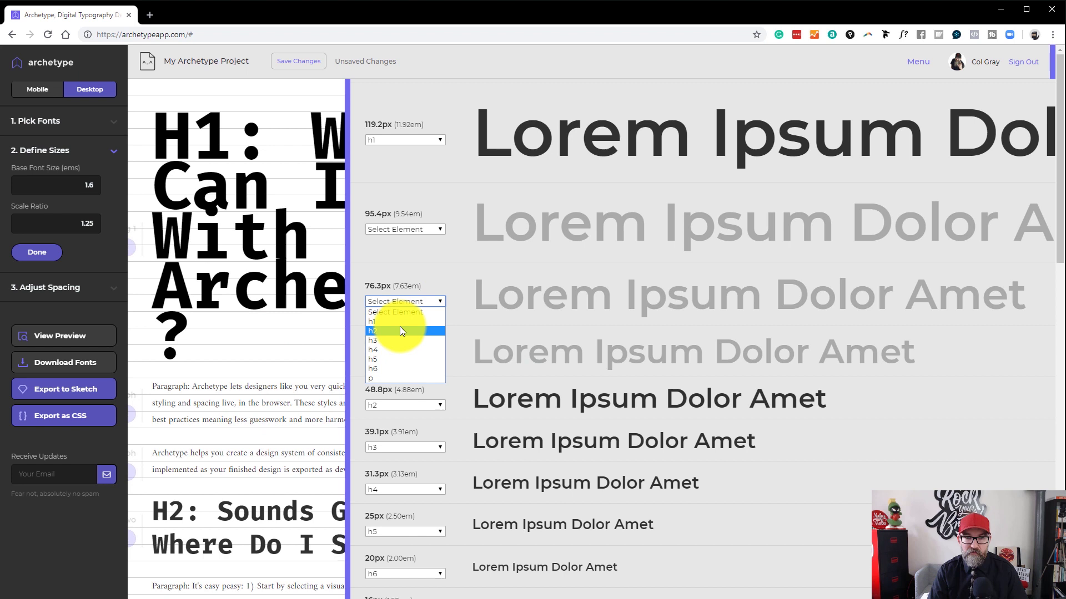
{"action": "key", "text": "Return"}
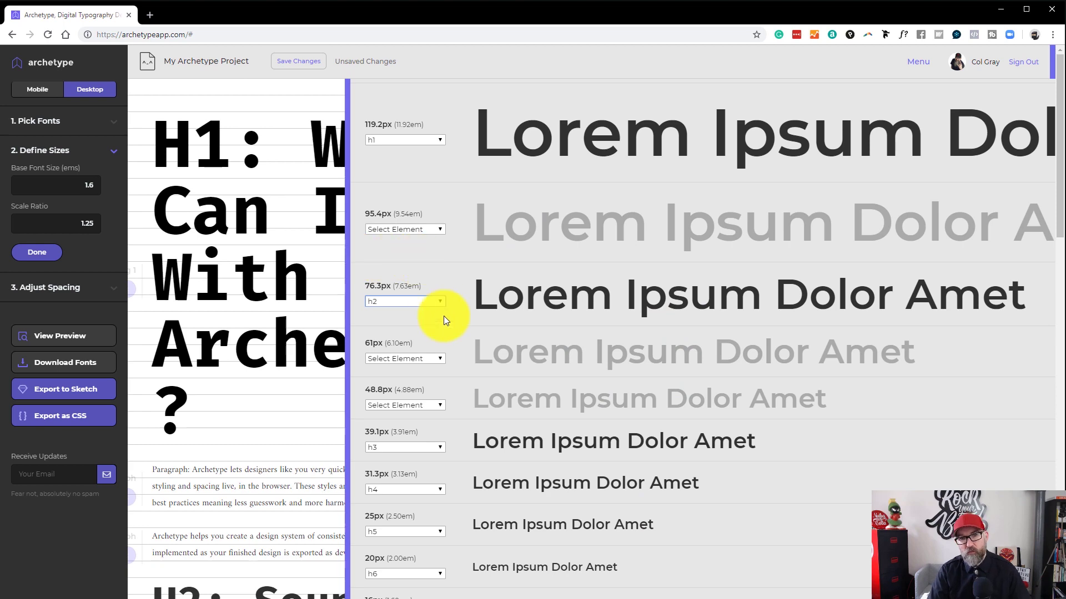
- Restore h1 to 61px and h2 to 48.8px, then finish sizing
{"action": "scroll", "coordinate": [472, 389], "scroll_direction": "down", "scroll_amount": 2}
{"action": "scroll", "coordinate": [491, 395], "scroll_direction": "up", "scroll_amount": 3}
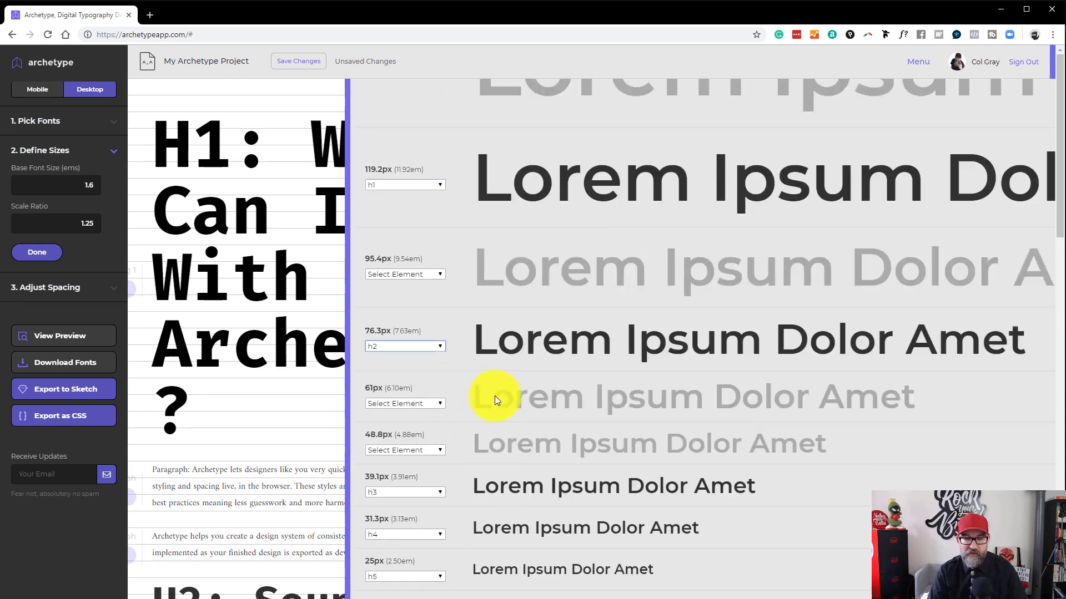
{"action": "scroll", "coordinate": [501, 374], "scroll_direction": "up", "scroll_amount": 2}
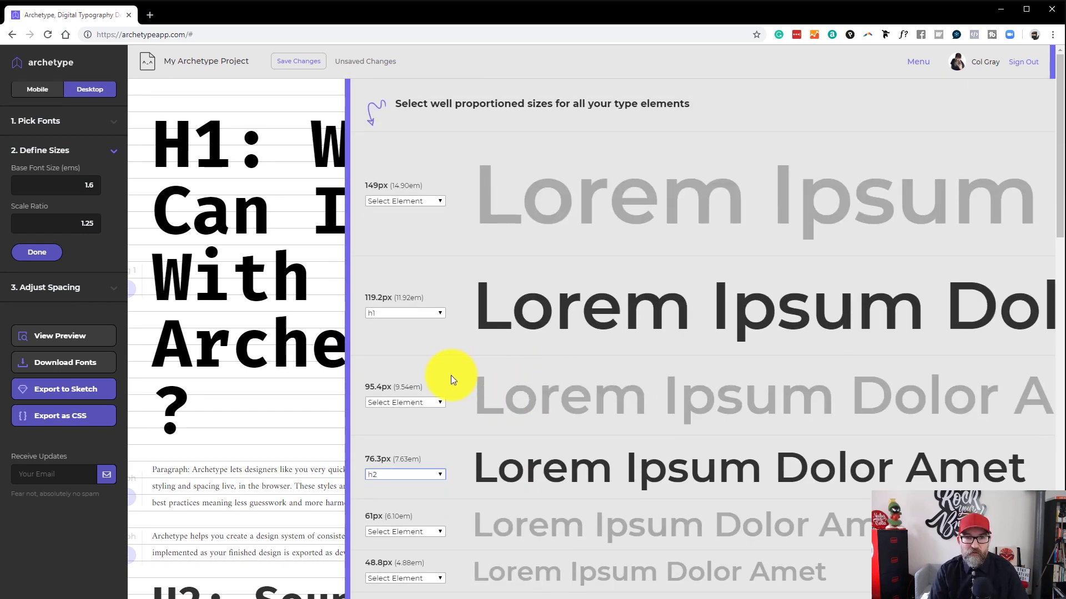
{"action": "scroll", "coordinate": [489, 495], "scroll_direction": "down", "scroll_amount": 3}
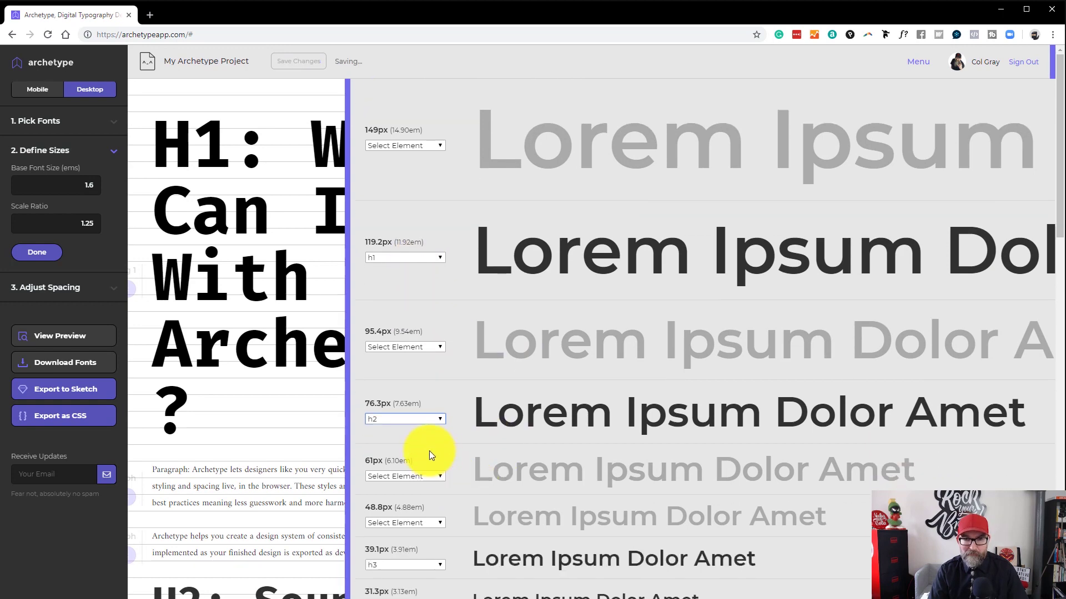
{"action": "left_click", "coordinate": [428, 366]}
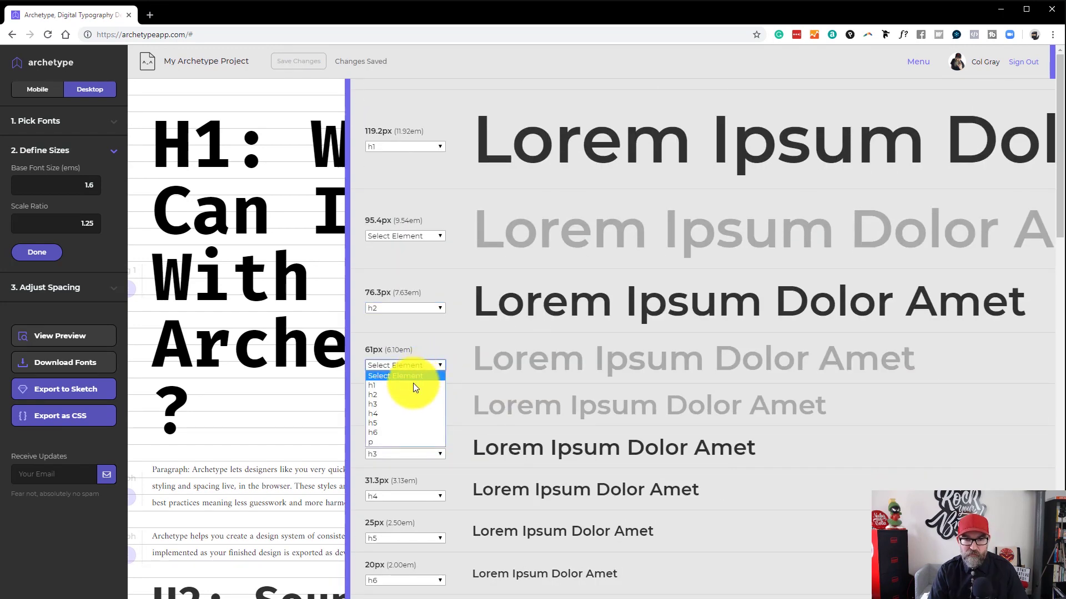
{"action": "left_click", "coordinate": [409, 385]}
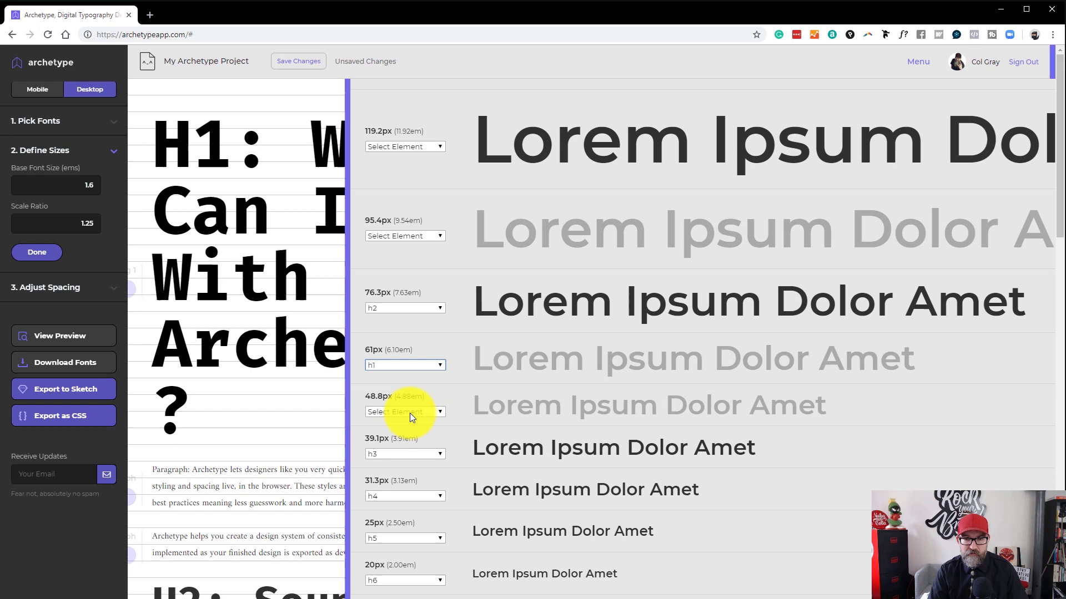
{"action": "left_click", "coordinate": [411, 412]}
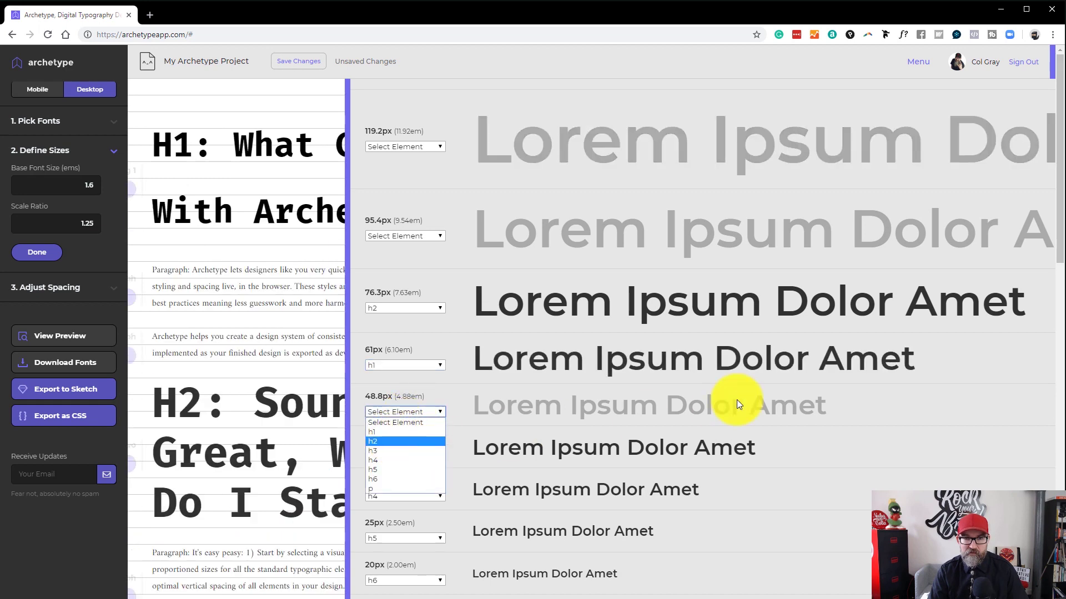
{"action": "key", "text": "Return"}
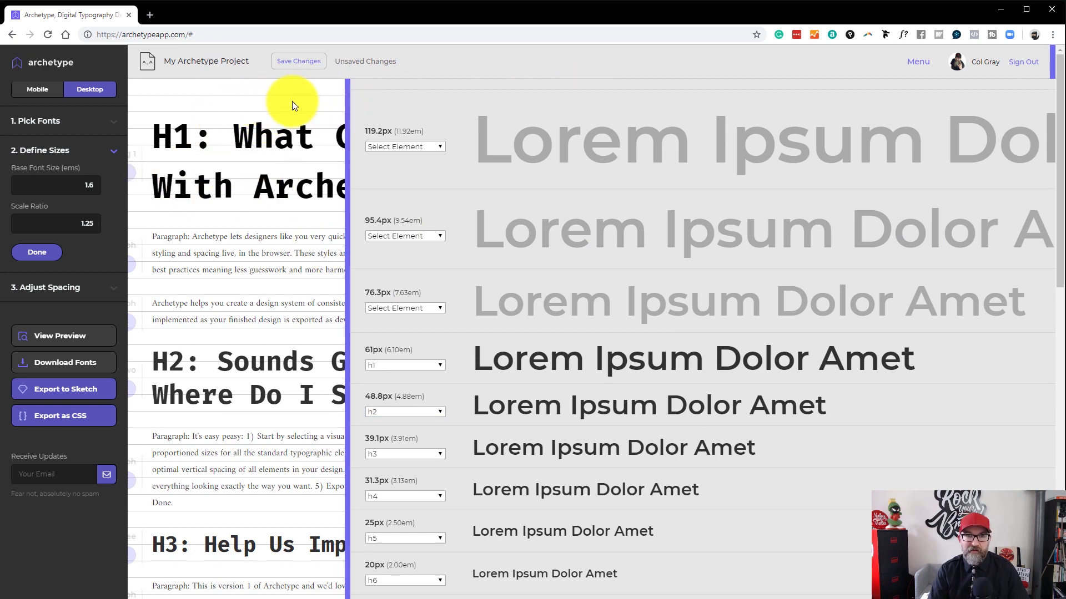
{"action": "key", "text": "Return"}
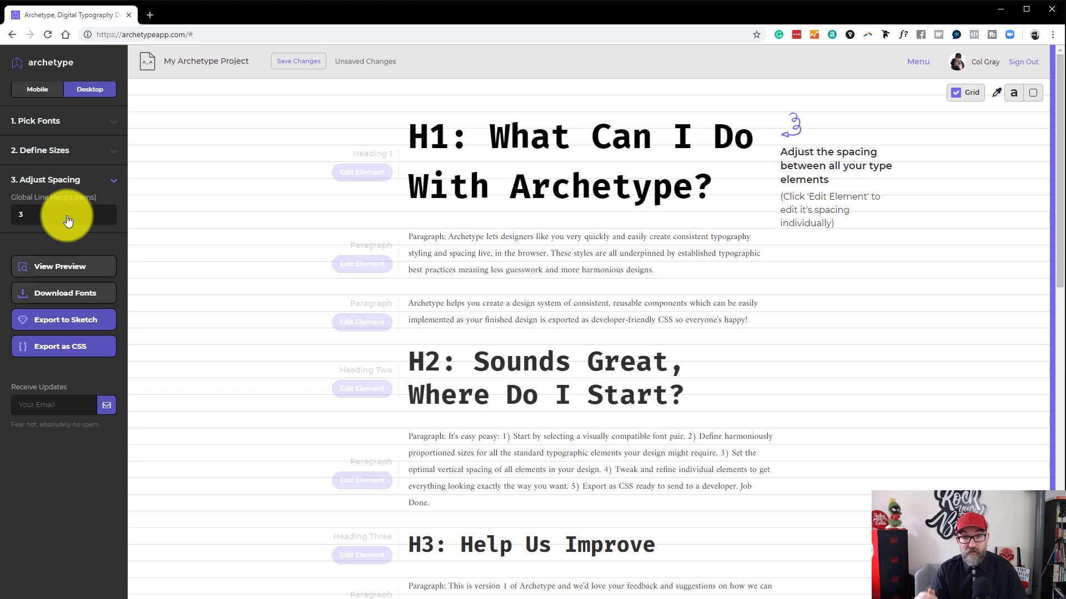
- Change the global line height value to 3 rems, widening the baseline grid
{"action": "left_click_drag", "start_coordinate": [68, 220], "coordinate": [3, 216]}
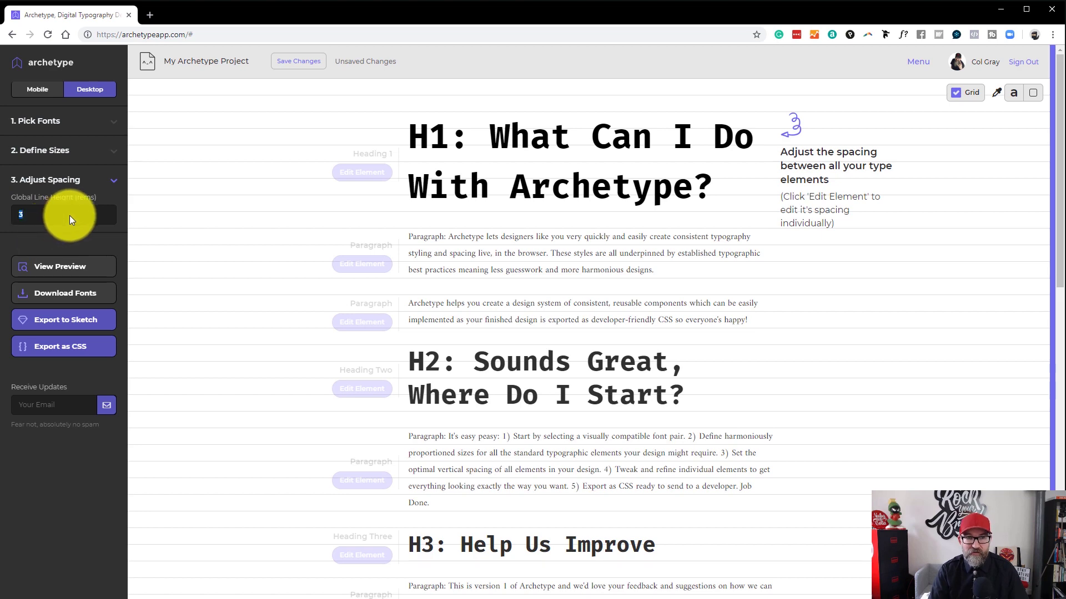
{"action": "type", "text": "2"}
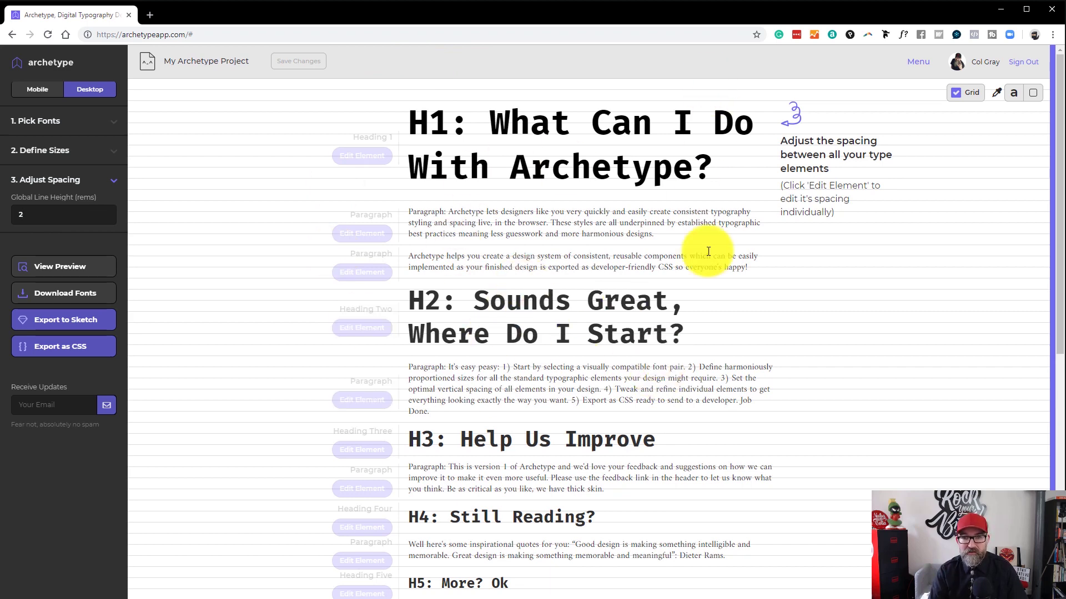
{"action": "left_click_drag", "start_coordinate": [33, 214], "coordinate": [1, 215]}
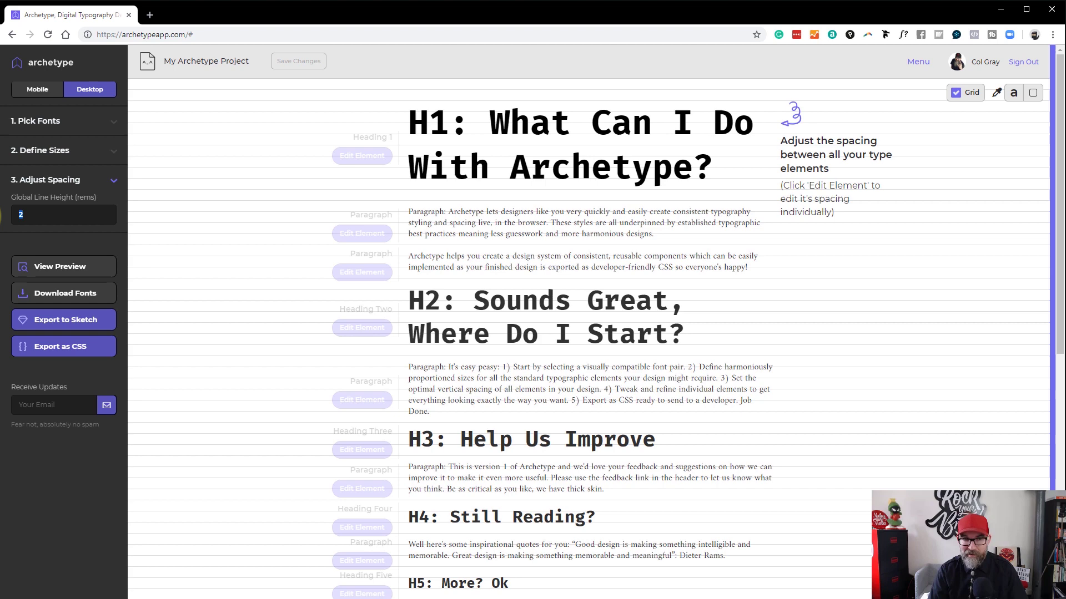
{"action": "type", "text": "3"}
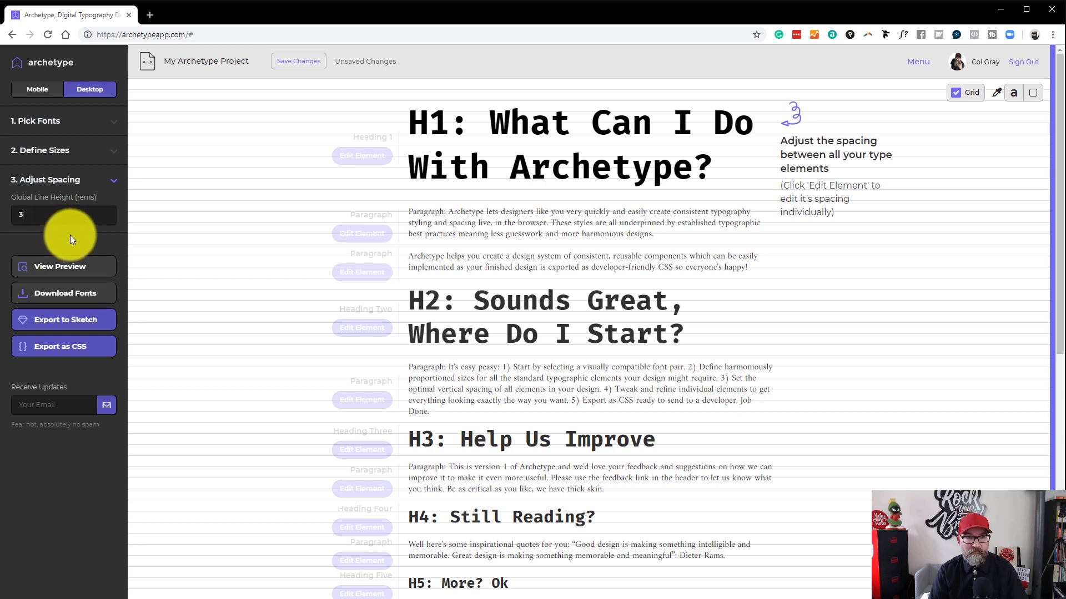
{"action": "key", "text": "Return"}
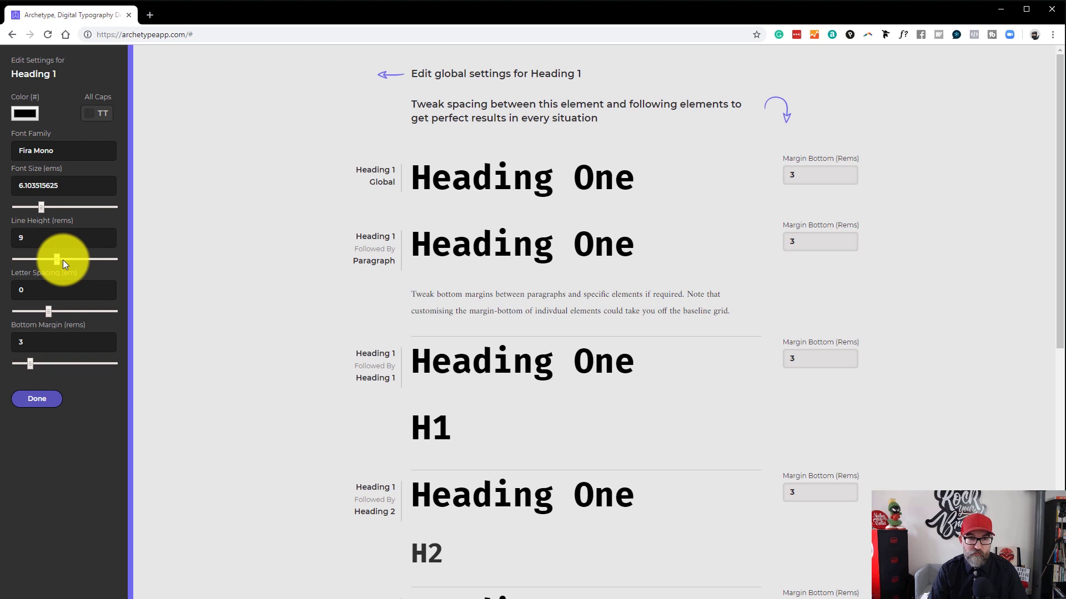
- Raise Heading 1's line height to 8 rems and set its letter spacing to 0.060
{"action": "left_click_drag", "start_coordinate": [67, 260], "coordinate": [61, 260]}
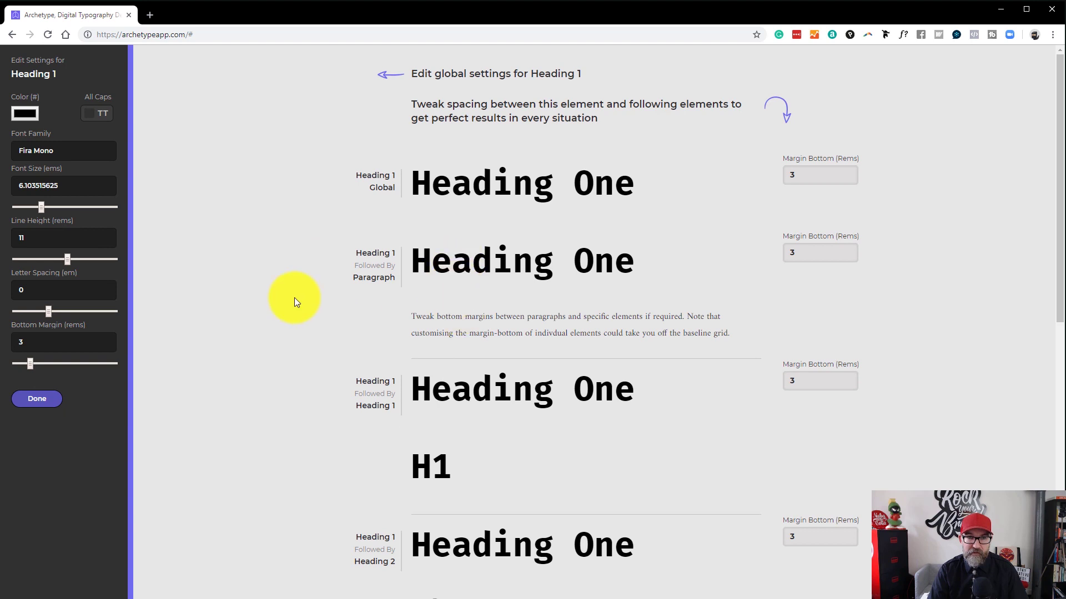
{"action": "left_click", "coordinate": [52, 259]}
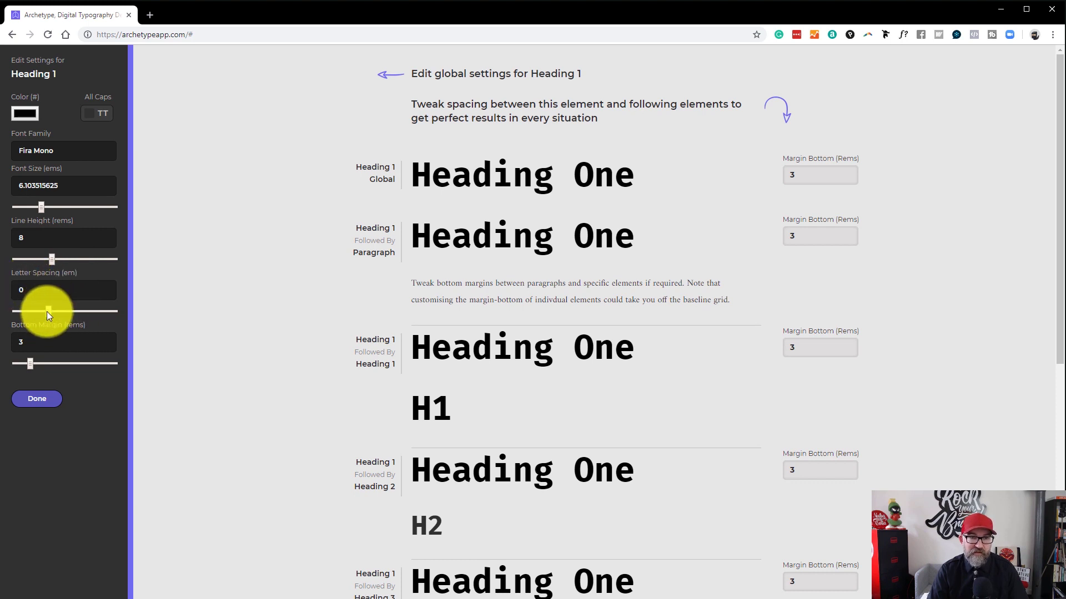
{"action": "key", "text": "Left"}
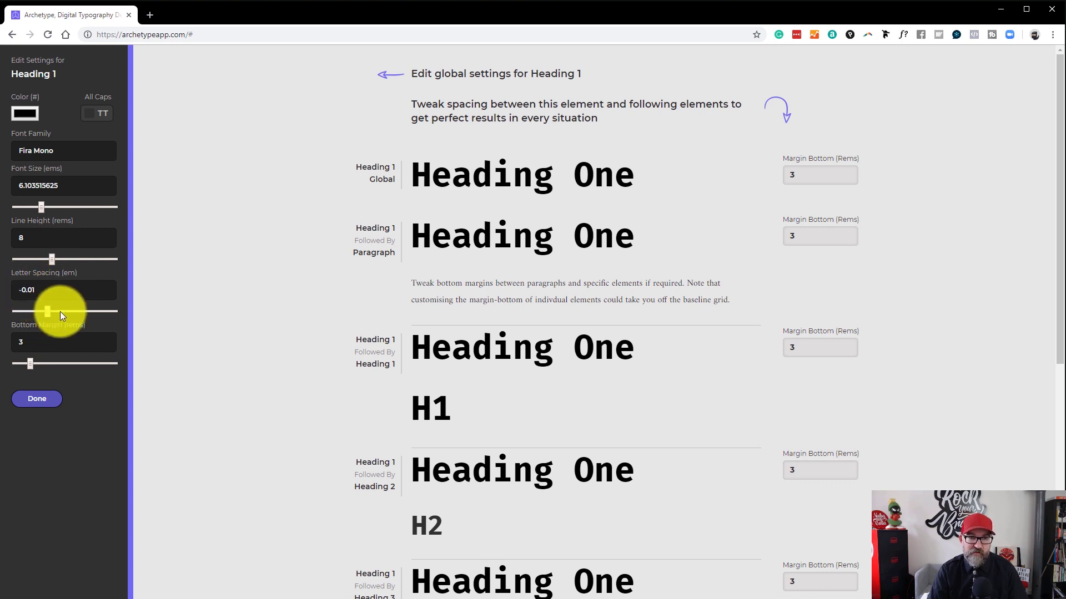
{"action": "left_click", "coordinate": [60, 312]}
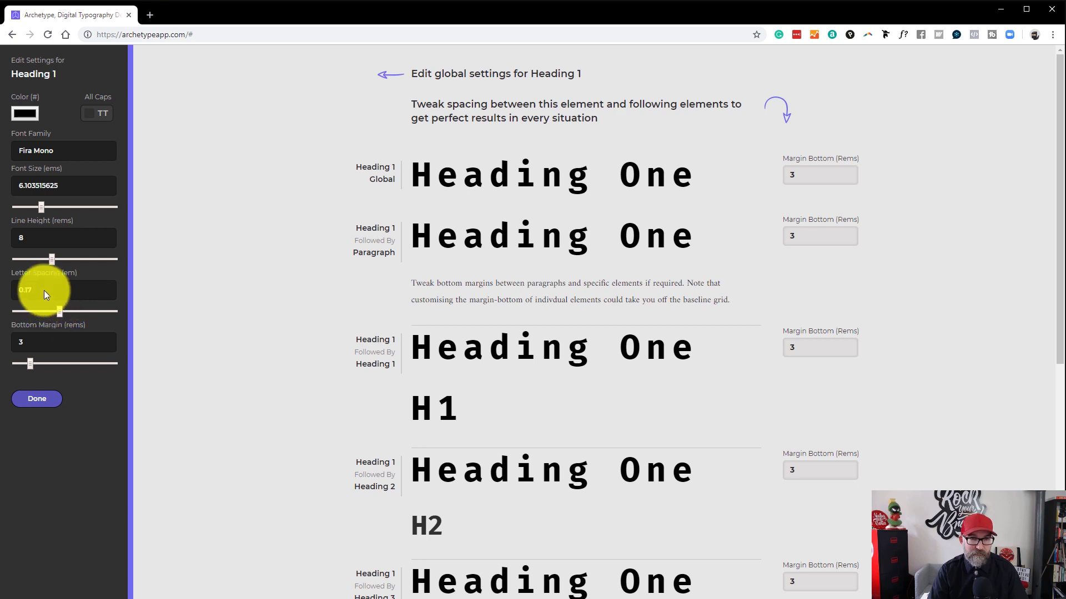
{"action": "type", "text": "0.06"}
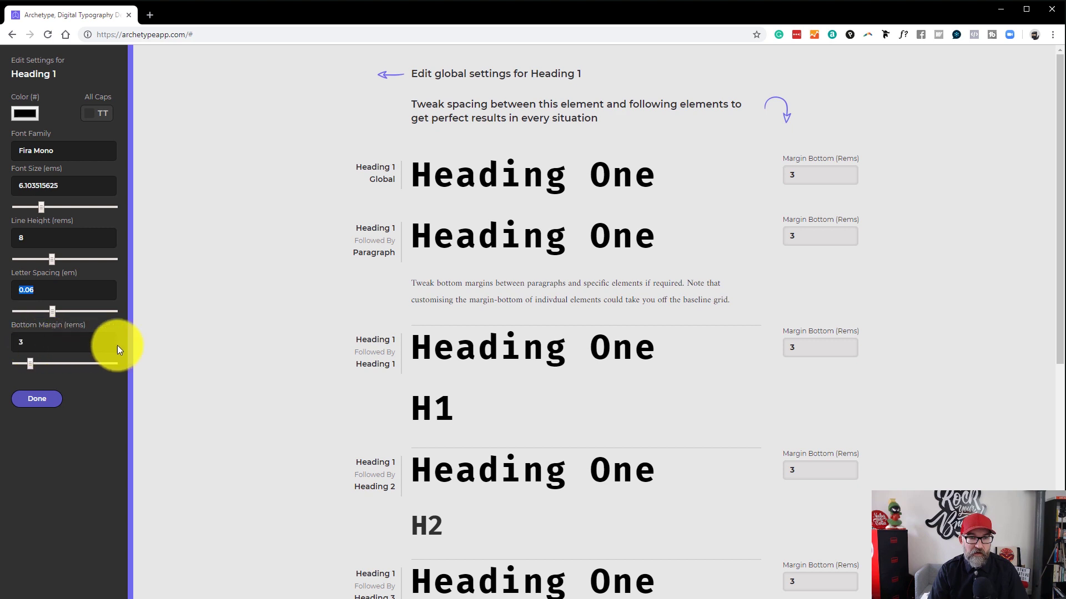
{"action": "type", "text": "0"}
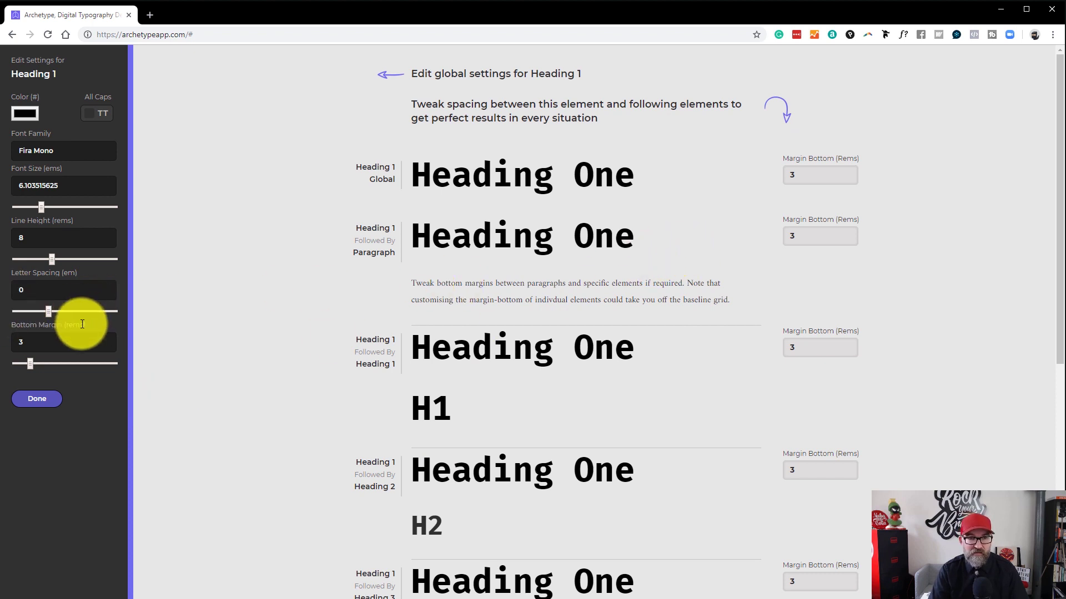
{"action": "key", "text": "Tab"}
{"action": "key", "text": "Tab"}
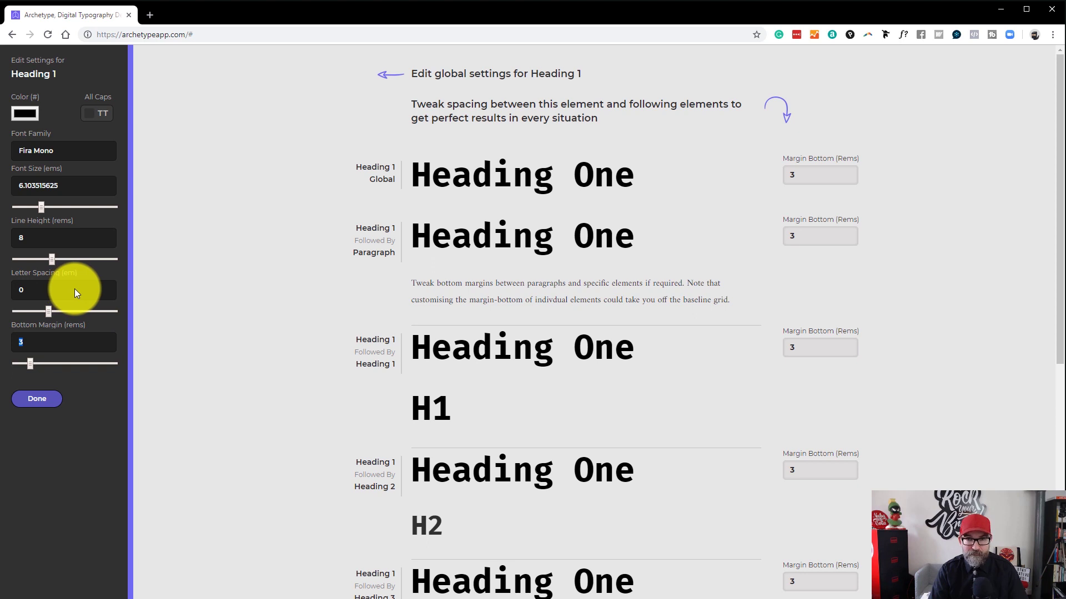
{"action": "type", "text": "2"}
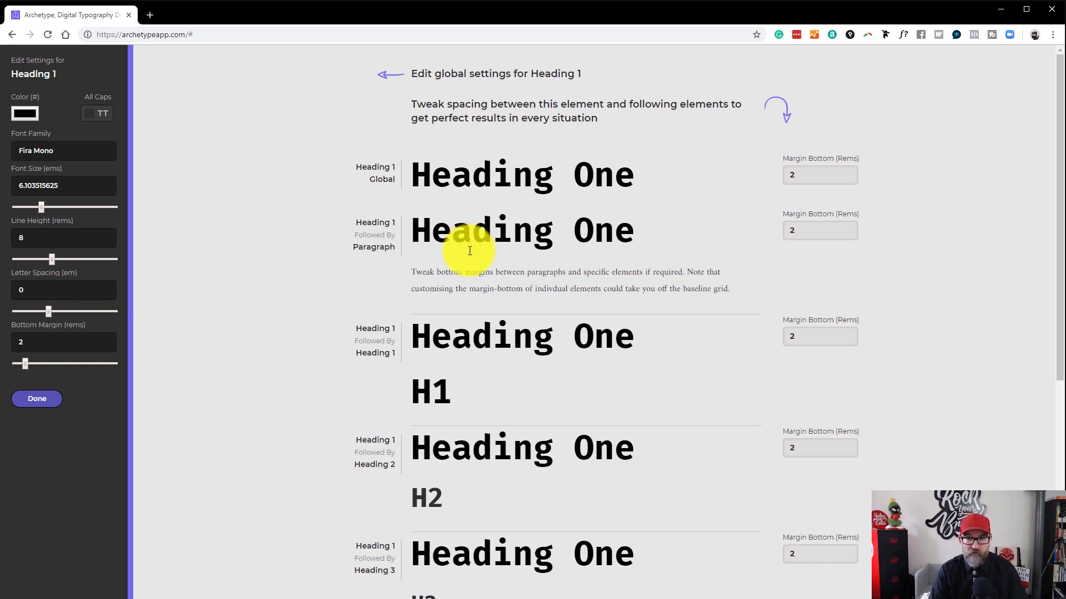
{"action": "left_click_drag", "start_coordinate": [95, 342], "coordinate": [3, 341]}
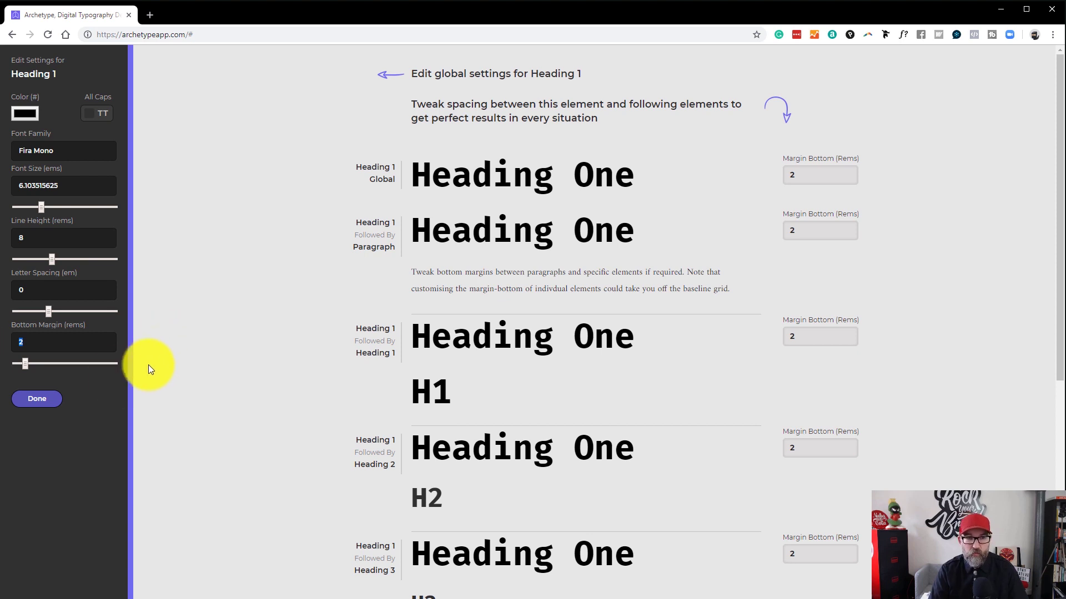
{"action": "type", "text": "1"}
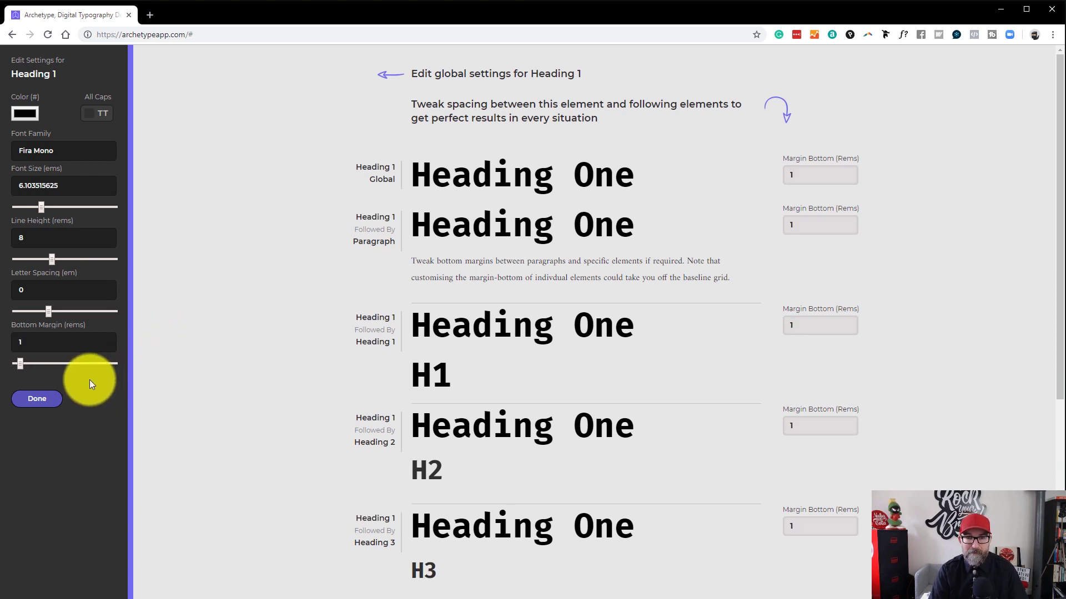
{"action": "double_click", "coordinate": [30, 347]}
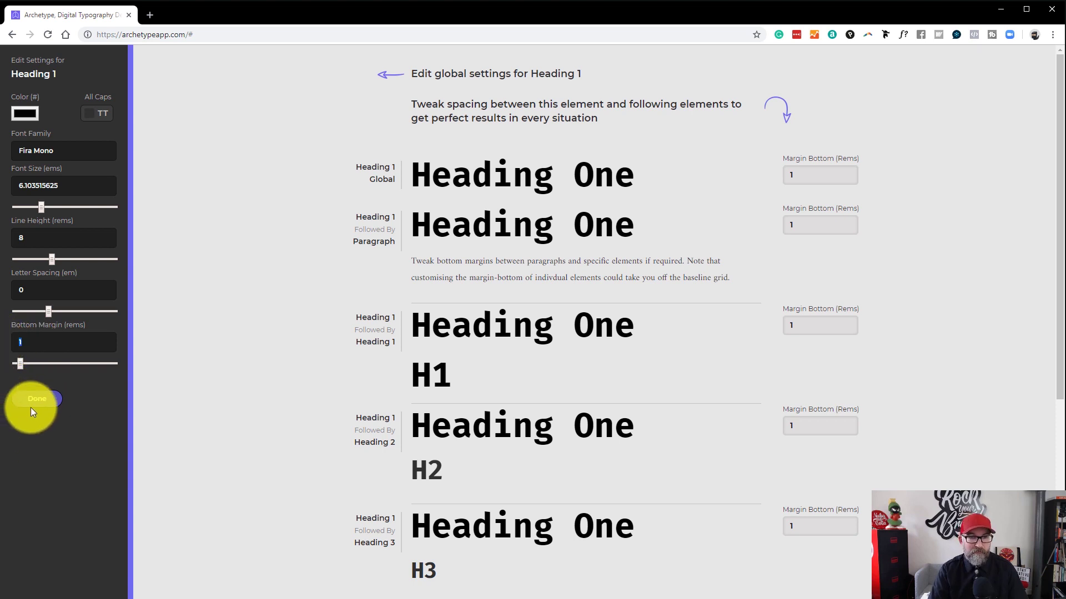
{"action": "type", "text": "3"}
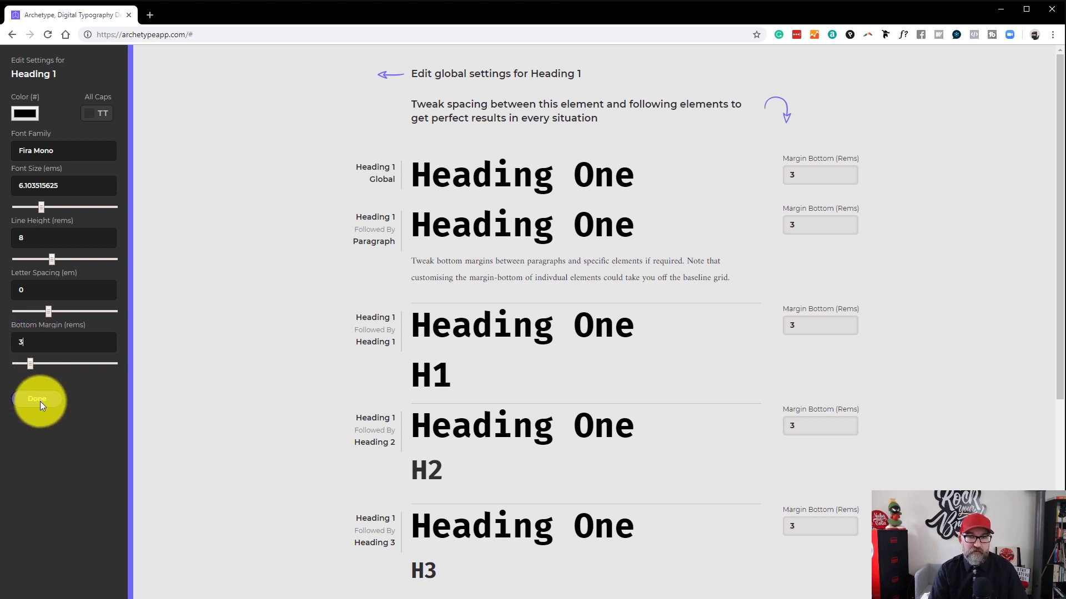
{"action": "left_click", "coordinate": [40, 401]}
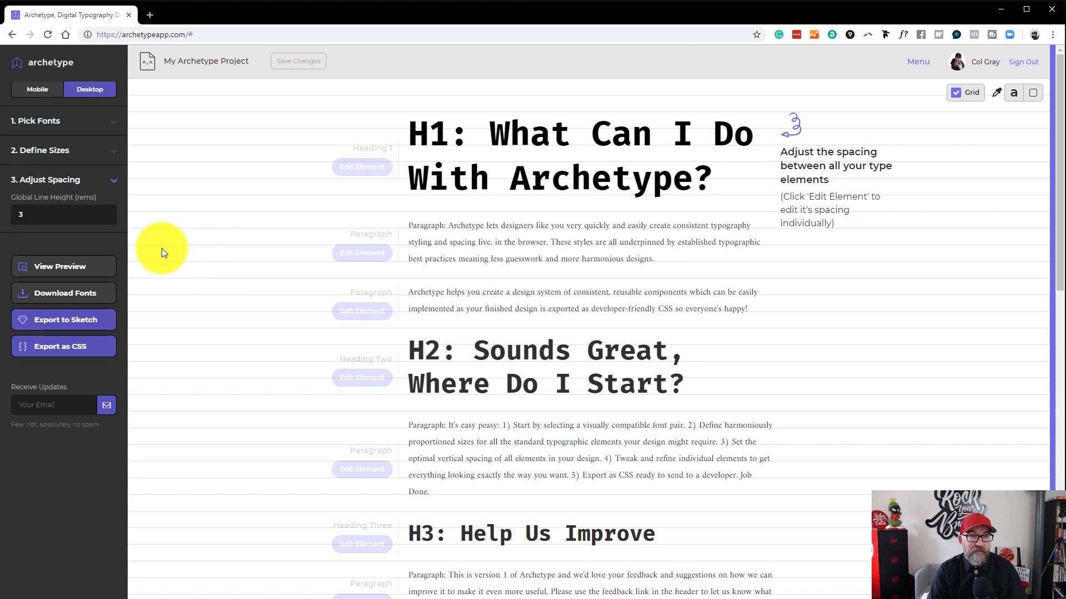
- Preview the full typography page with pixel sizes shown, then close the preview
{"action": "left_click", "coordinate": [67, 266]}
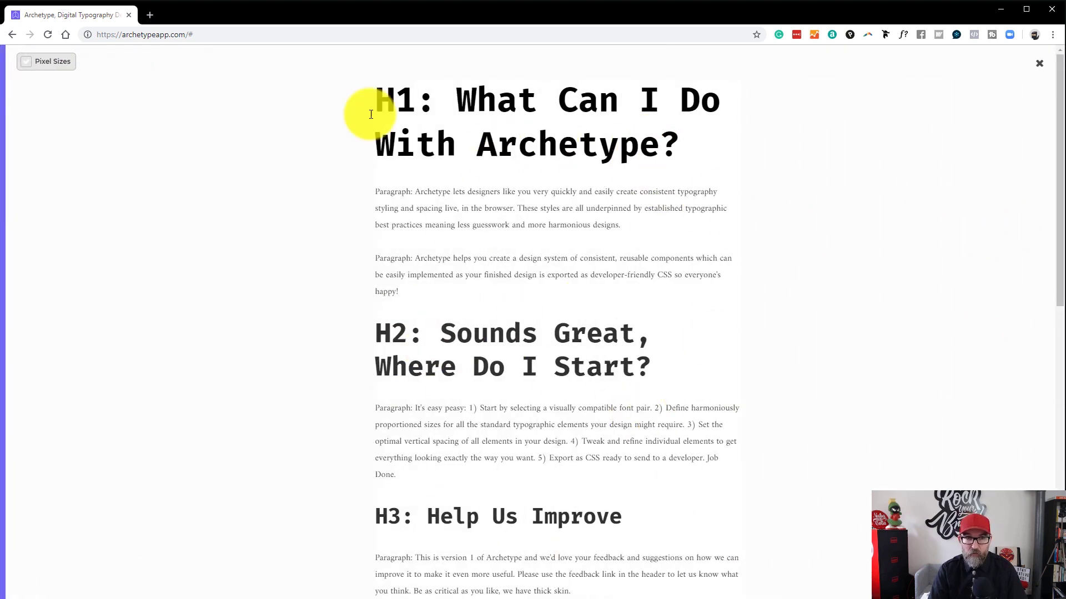
{"action": "left_click", "coordinate": [26, 65]}
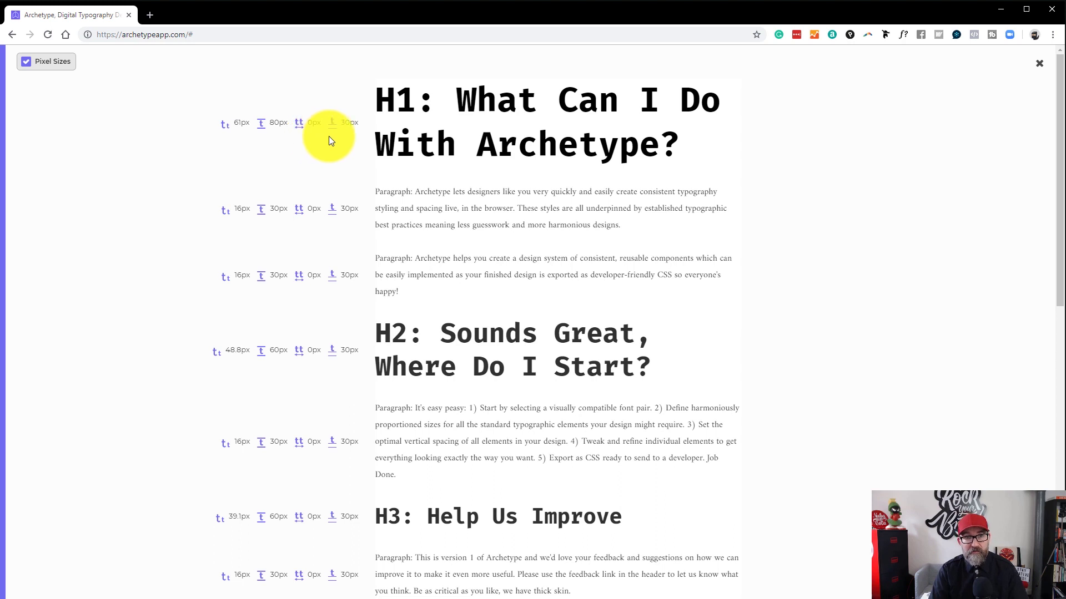
{"action": "left_click", "coordinate": [1040, 68]}
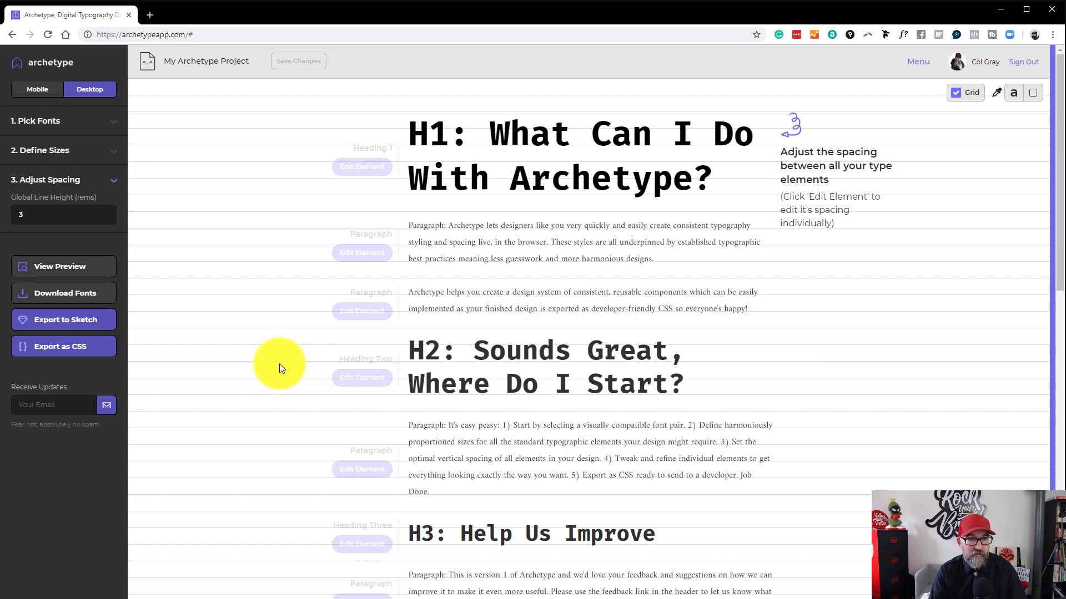
{"action": "mouse_move", "coordinate": [78, 325]}
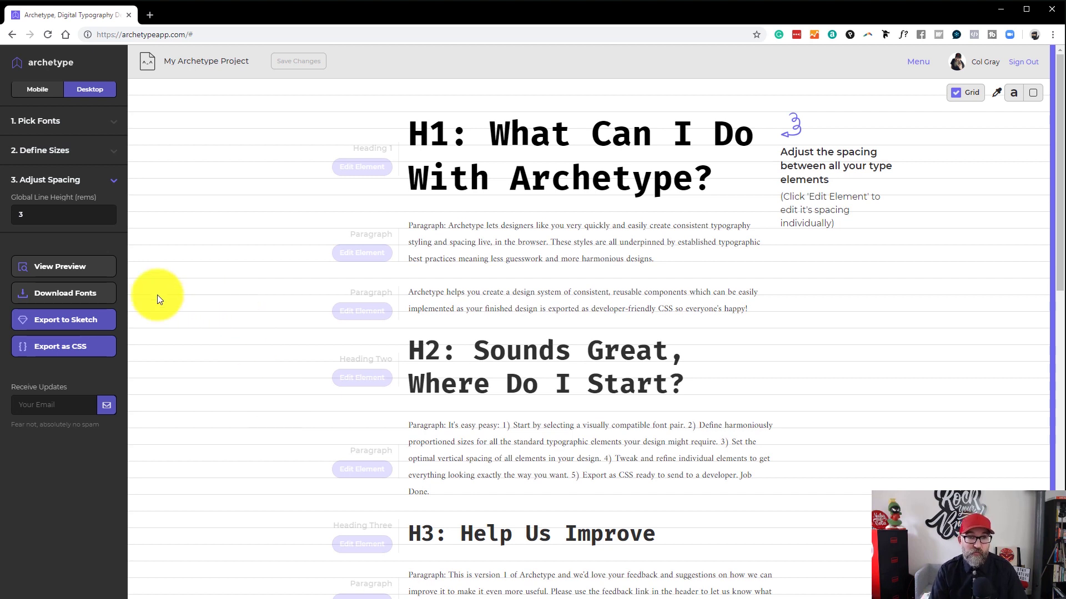
{"action": "mouse_move", "coordinate": [92, 351]}
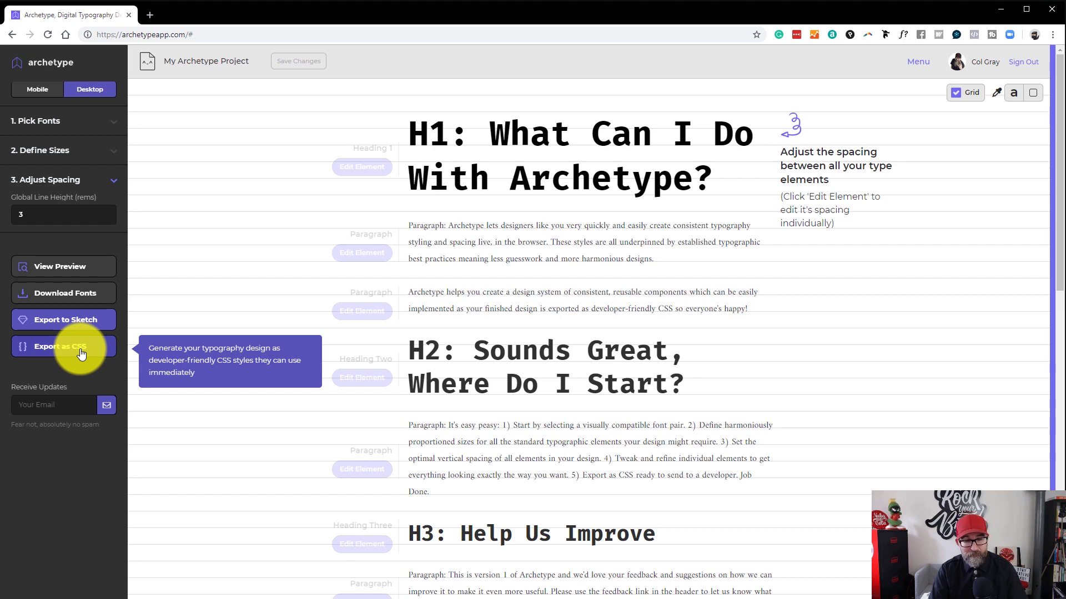
{"action": "left_click", "coordinate": [81, 353]}
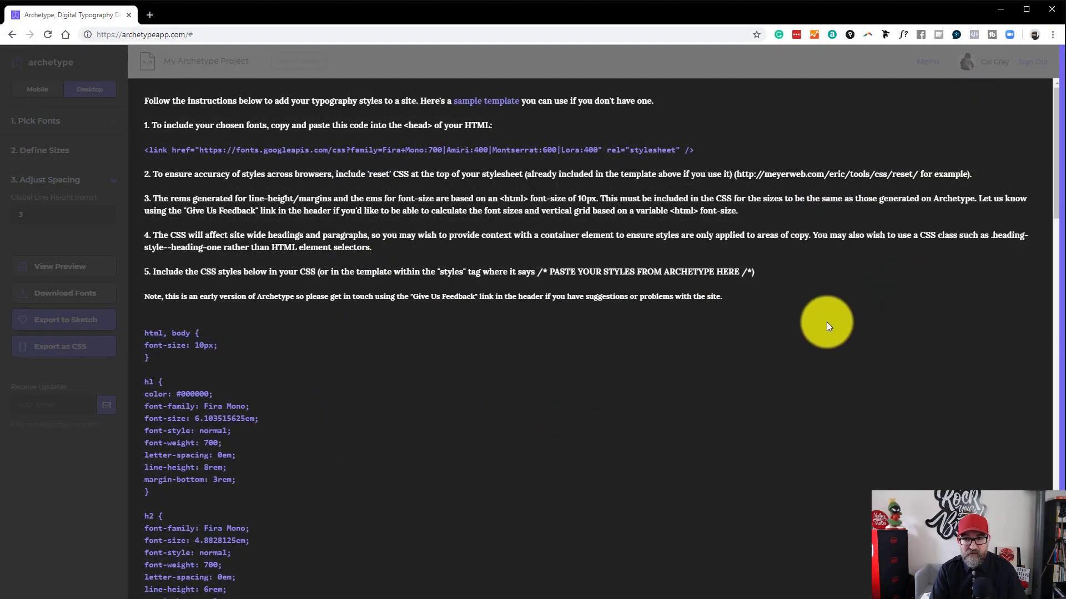
{"action": "left_click_drag", "start_coordinate": [826, 325], "coordinate": [146, 125]}
{"action": "left_click", "coordinate": [547, 398]}
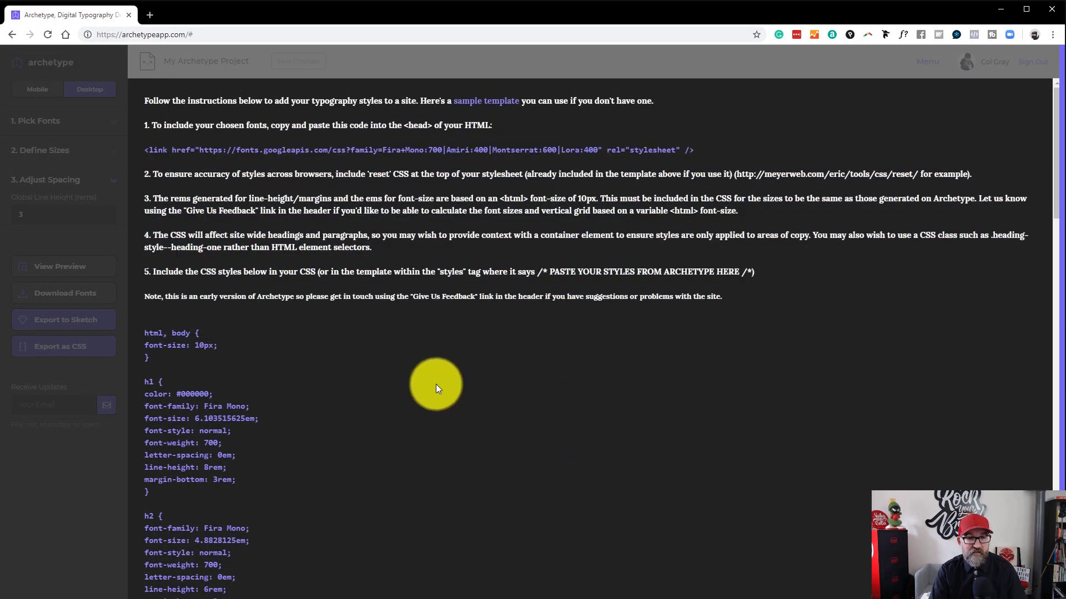
{"action": "scroll", "coordinate": [435, 385], "scroll_direction": "down", "scroll_amount": 3}
{"action": "left_click_drag", "start_coordinate": [142, 156], "coordinate": [307, 565]}
{"action": "scroll", "coordinate": [302, 416], "scroll_direction": "down", "scroll_amount": 15}
{"action": "scroll", "coordinate": [310, 458], "scroll_direction": "down", "scroll_amount": 3}
{"action": "left_click", "coordinate": [418, 478]}
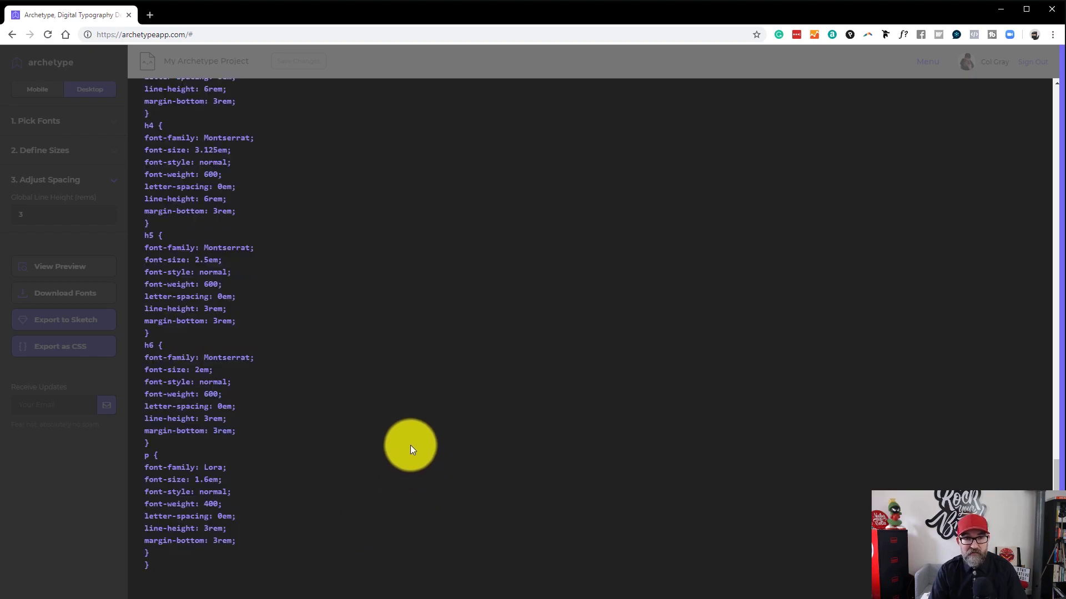
{"action": "left_click", "coordinate": [82, 488]}
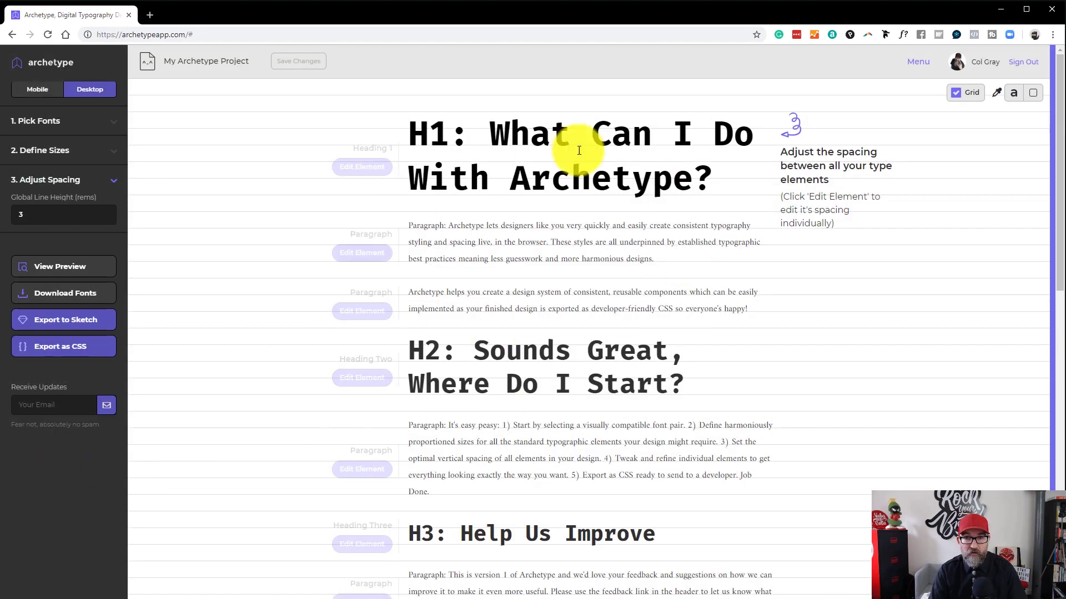
{"action": "scroll", "coordinate": [604, 382], "scroll_direction": "down", "scroll_amount": 6}
{"action": "scroll", "coordinate": [604, 382], "scroll_direction": "up", "scroll_amount": 10}
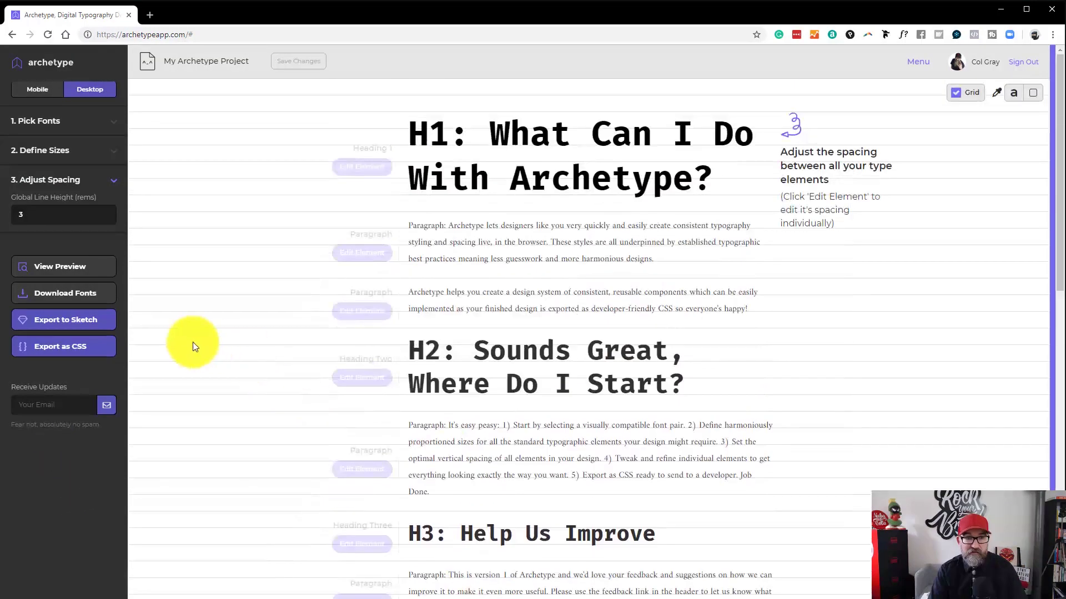
{"action": "left_click", "coordinate": [81, 348]}
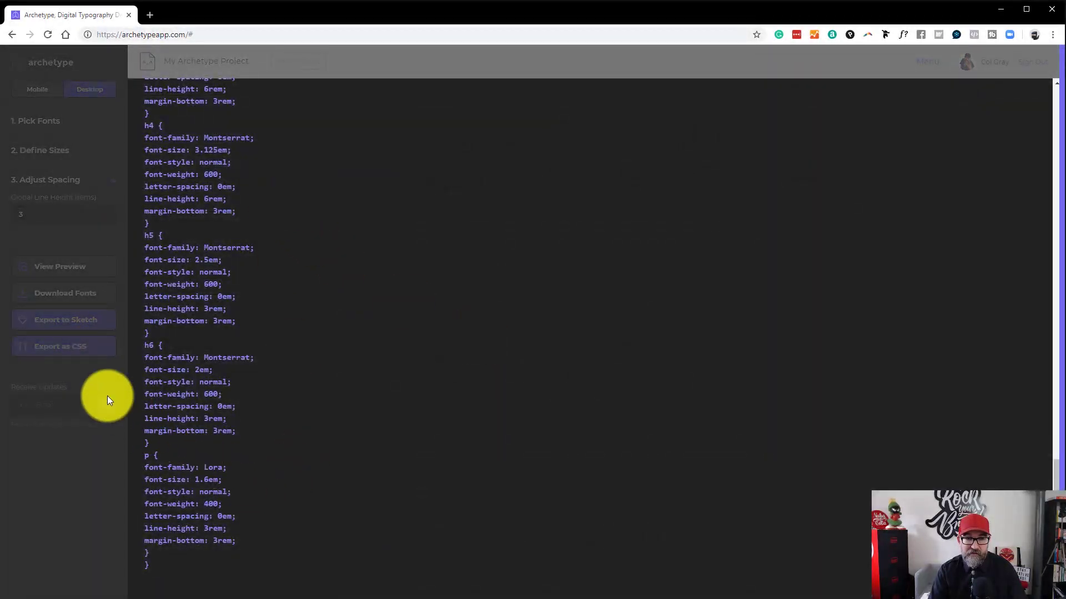
{"action": "scroll", "coordinate": [550, 419], "scroll_direction": "up", "scroll_amount": 10}
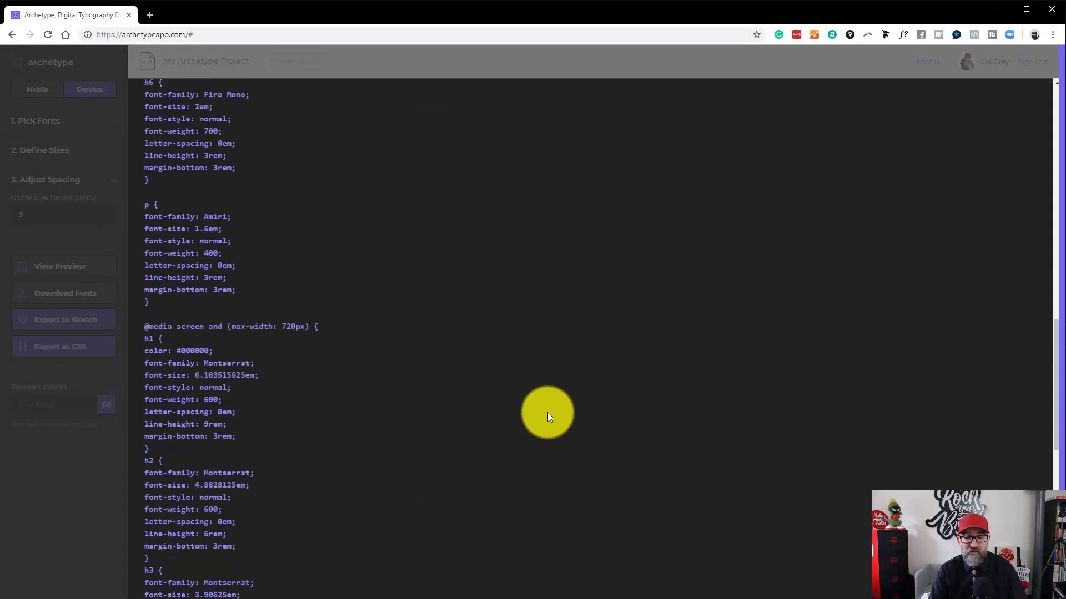
{"action": "scroll", "coordinate": [548, 414], "scroll_direction": "up", "scroll_amount": 15}
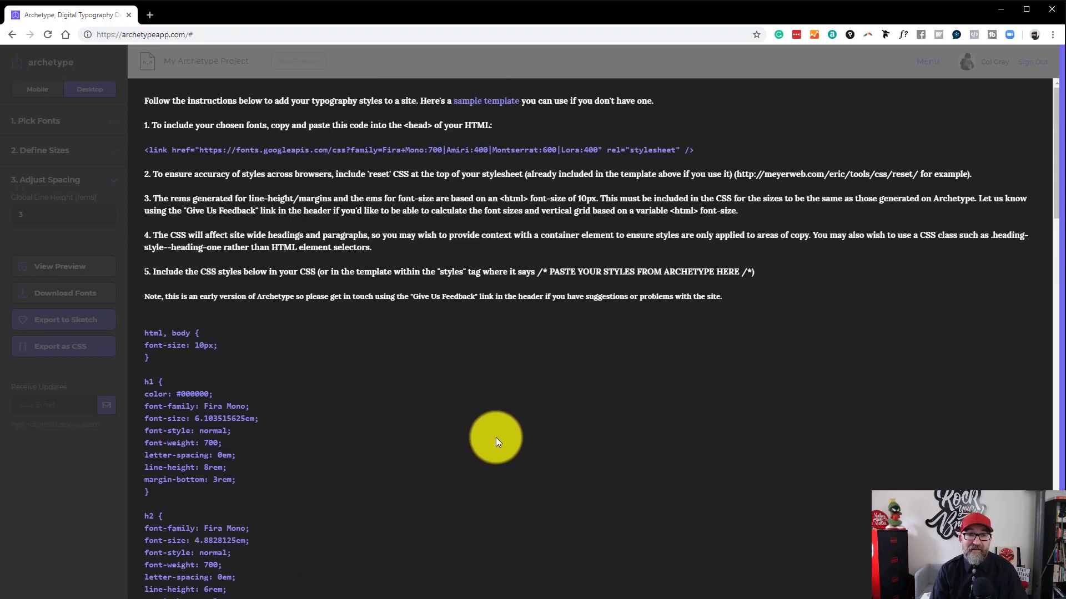
{"action": "left_click", "coordinate": [56, 452]}
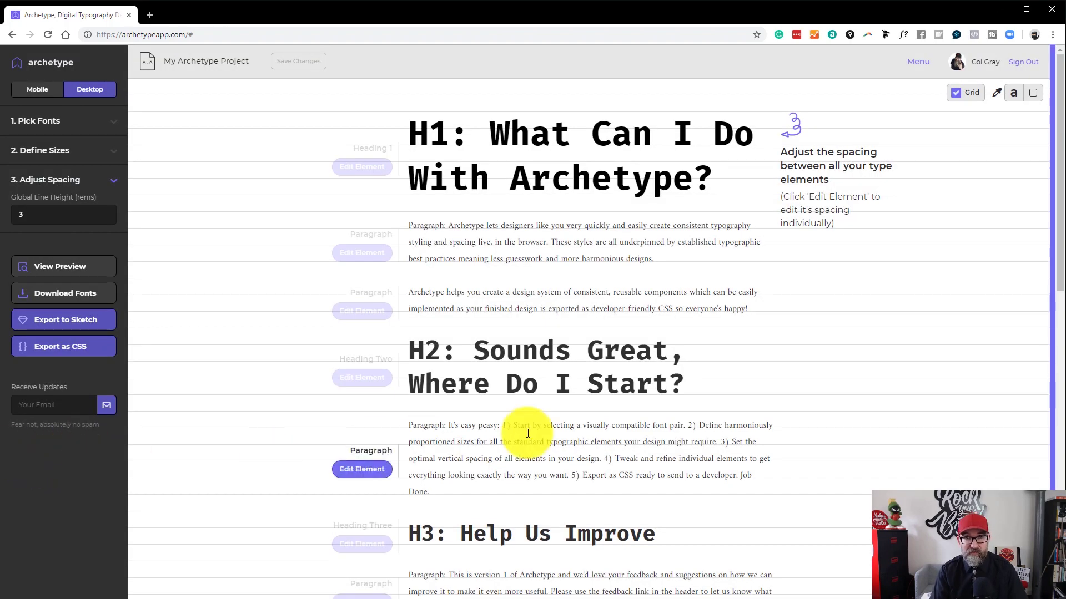